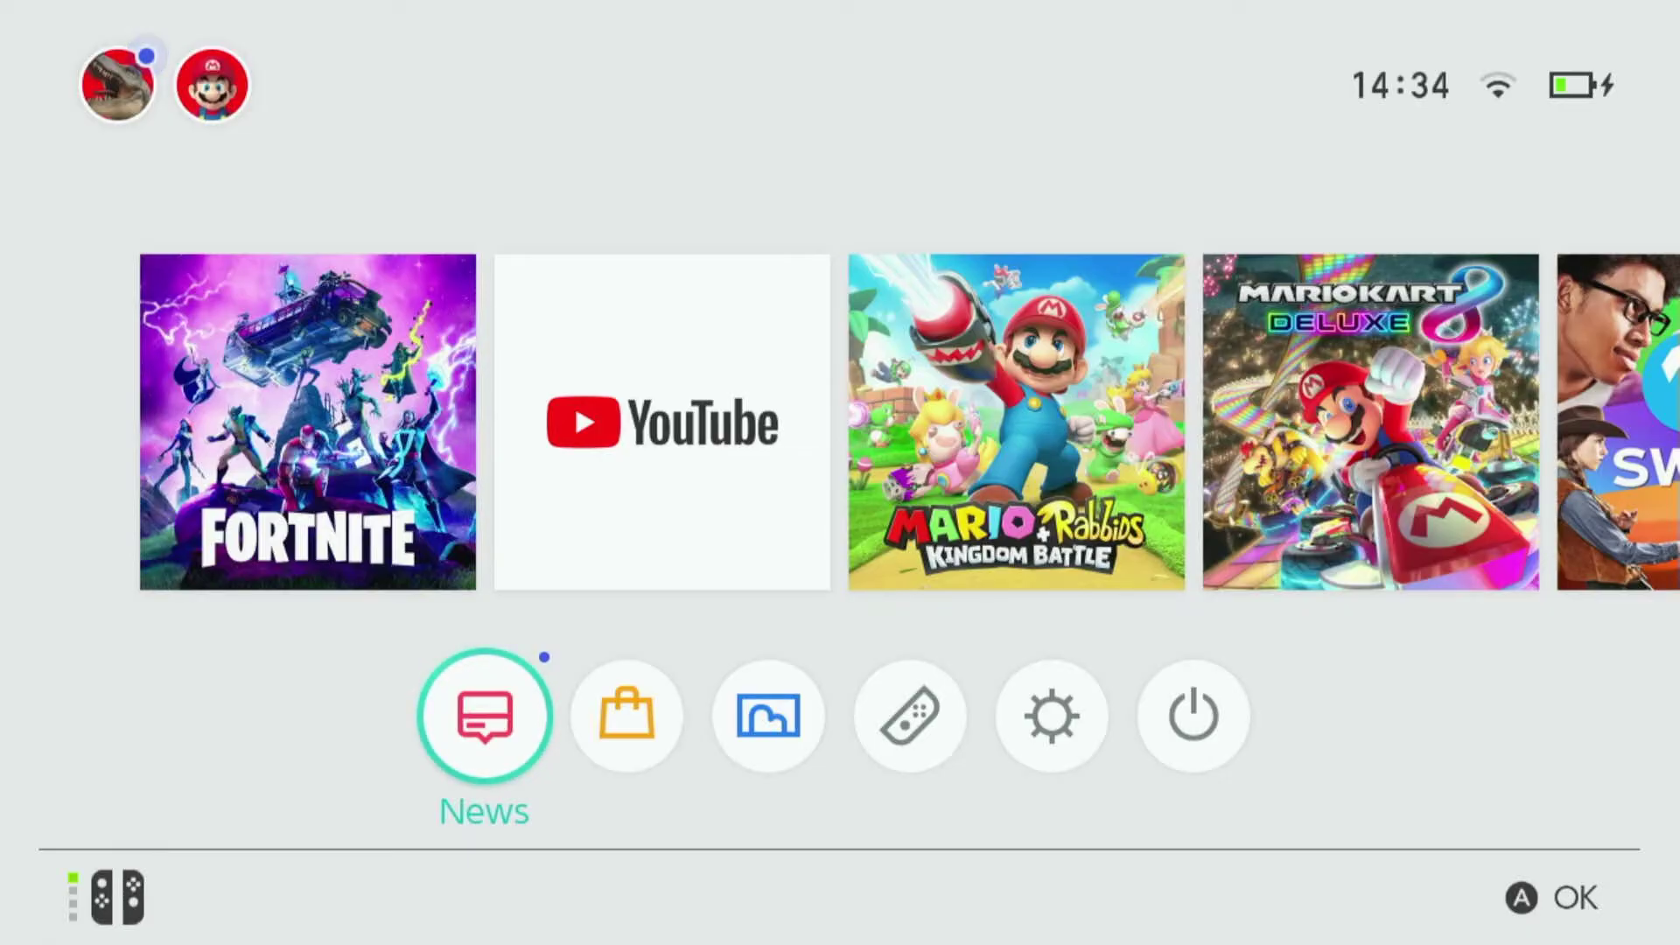
Step: Open System Settings and begin creating a new user under User > Add User
{"action": "key", "text": "Right"}
{"action": "key", "text": "Right"}
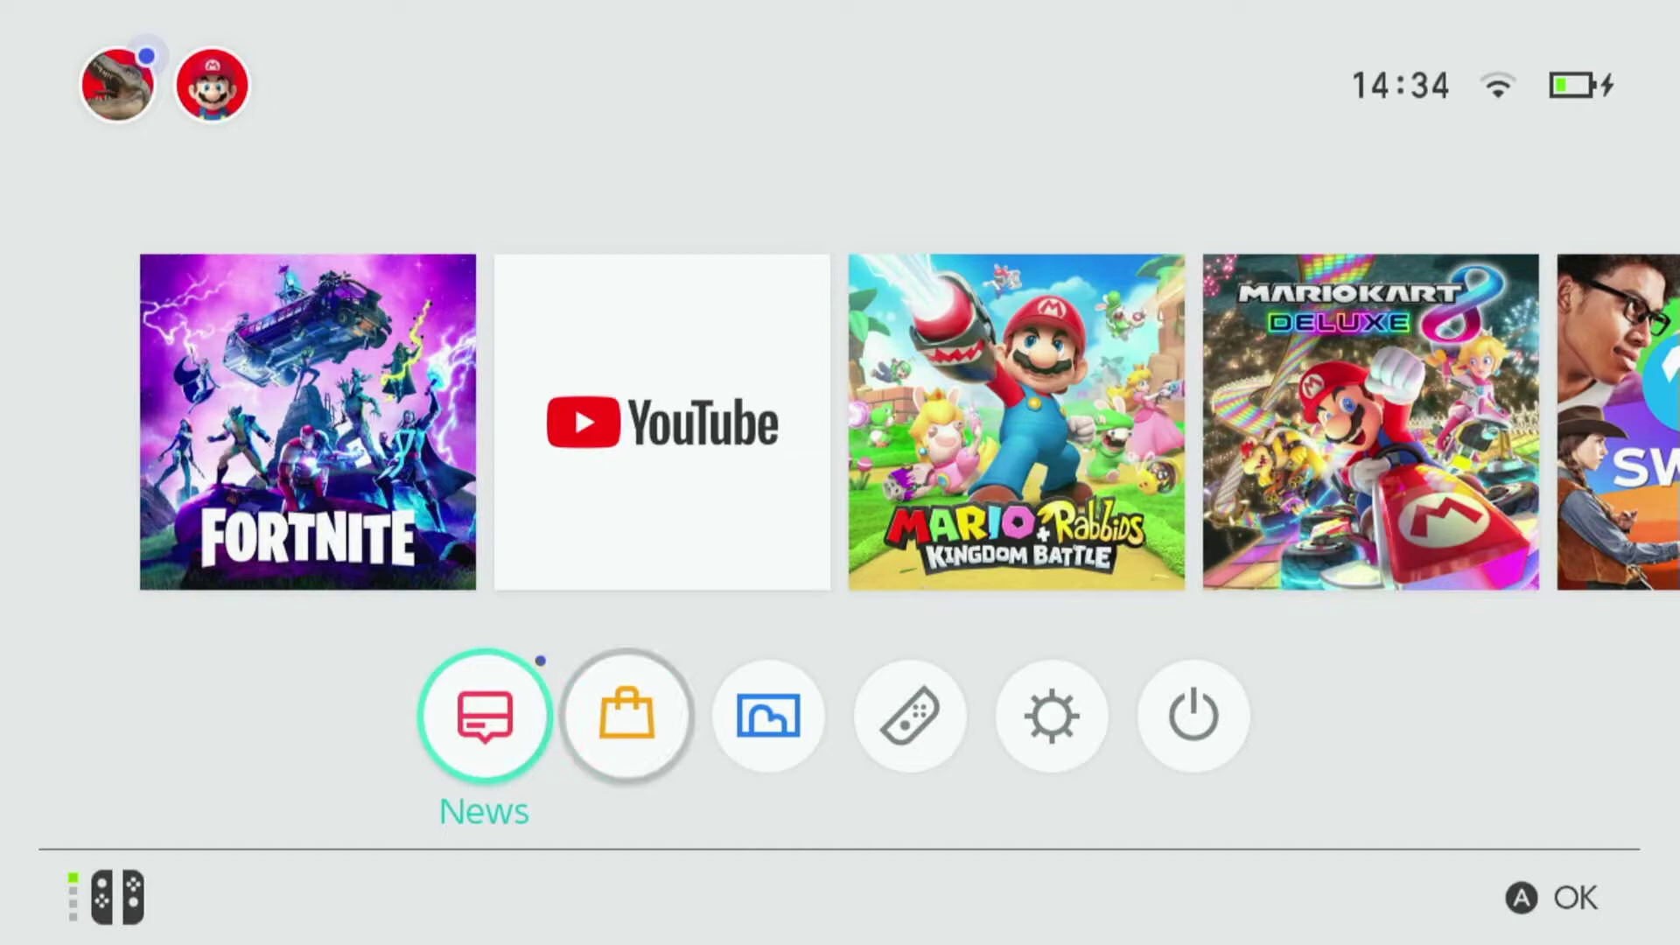
{"action": "key", "text": "Right"}
{"action": "key", "text": "Right"}
{"action": "key", "text": "Return"}
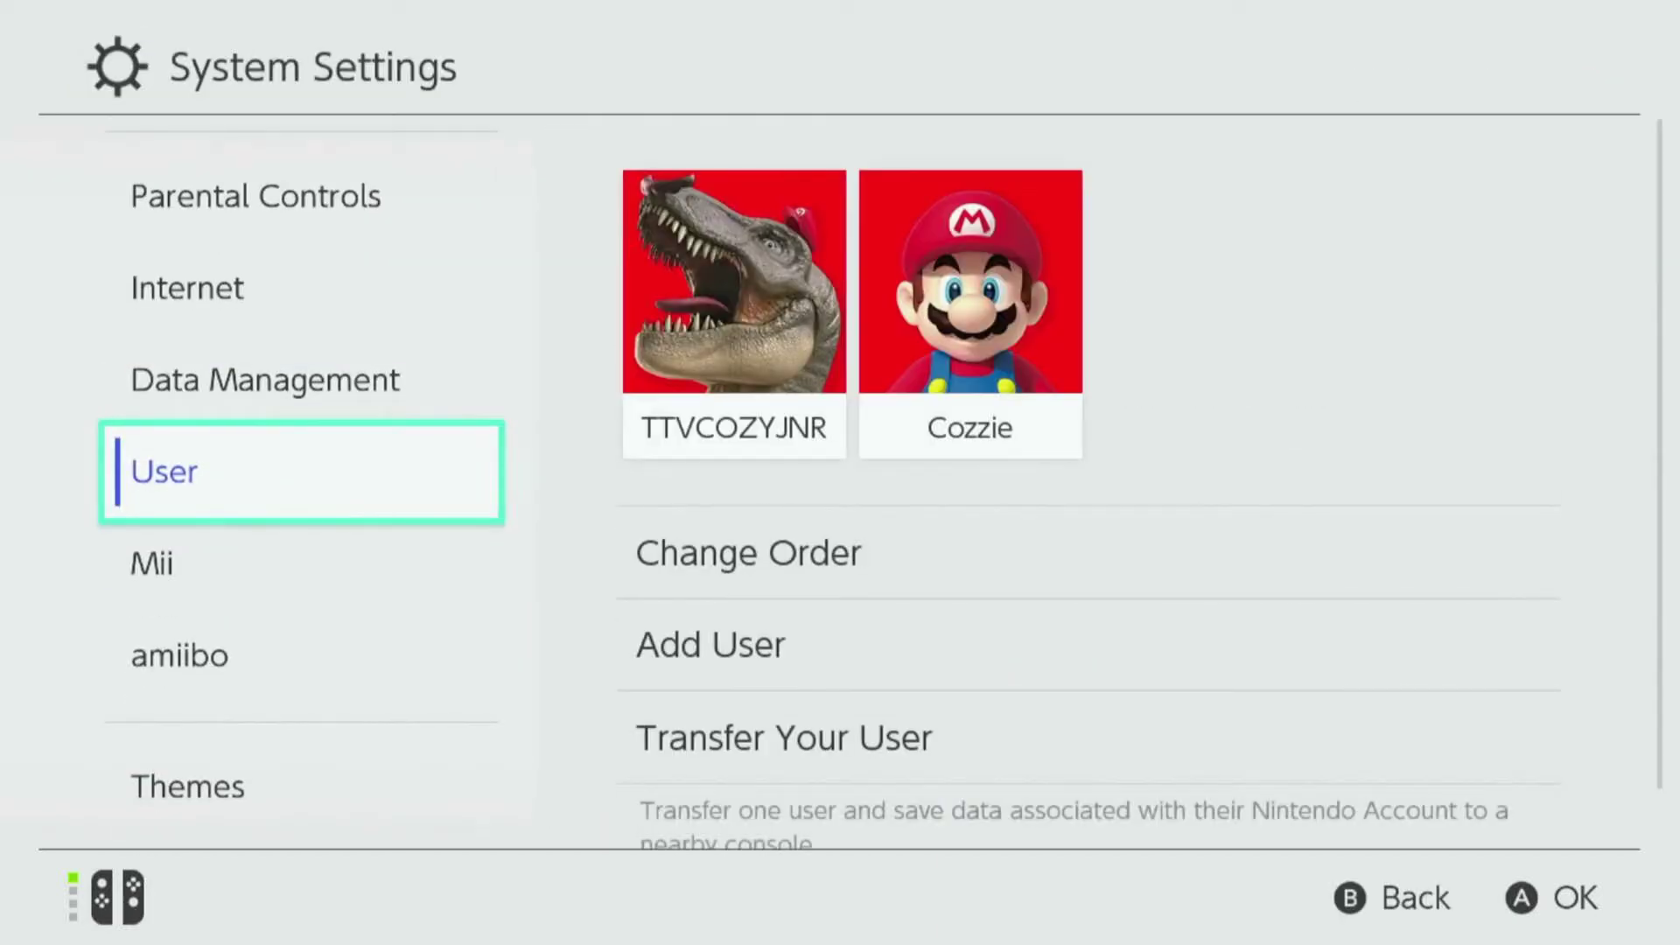
{"action": "key", "text": "Right"}
{"action": "key", "text": "Down"}
{"action": "key", "text": "Down"}
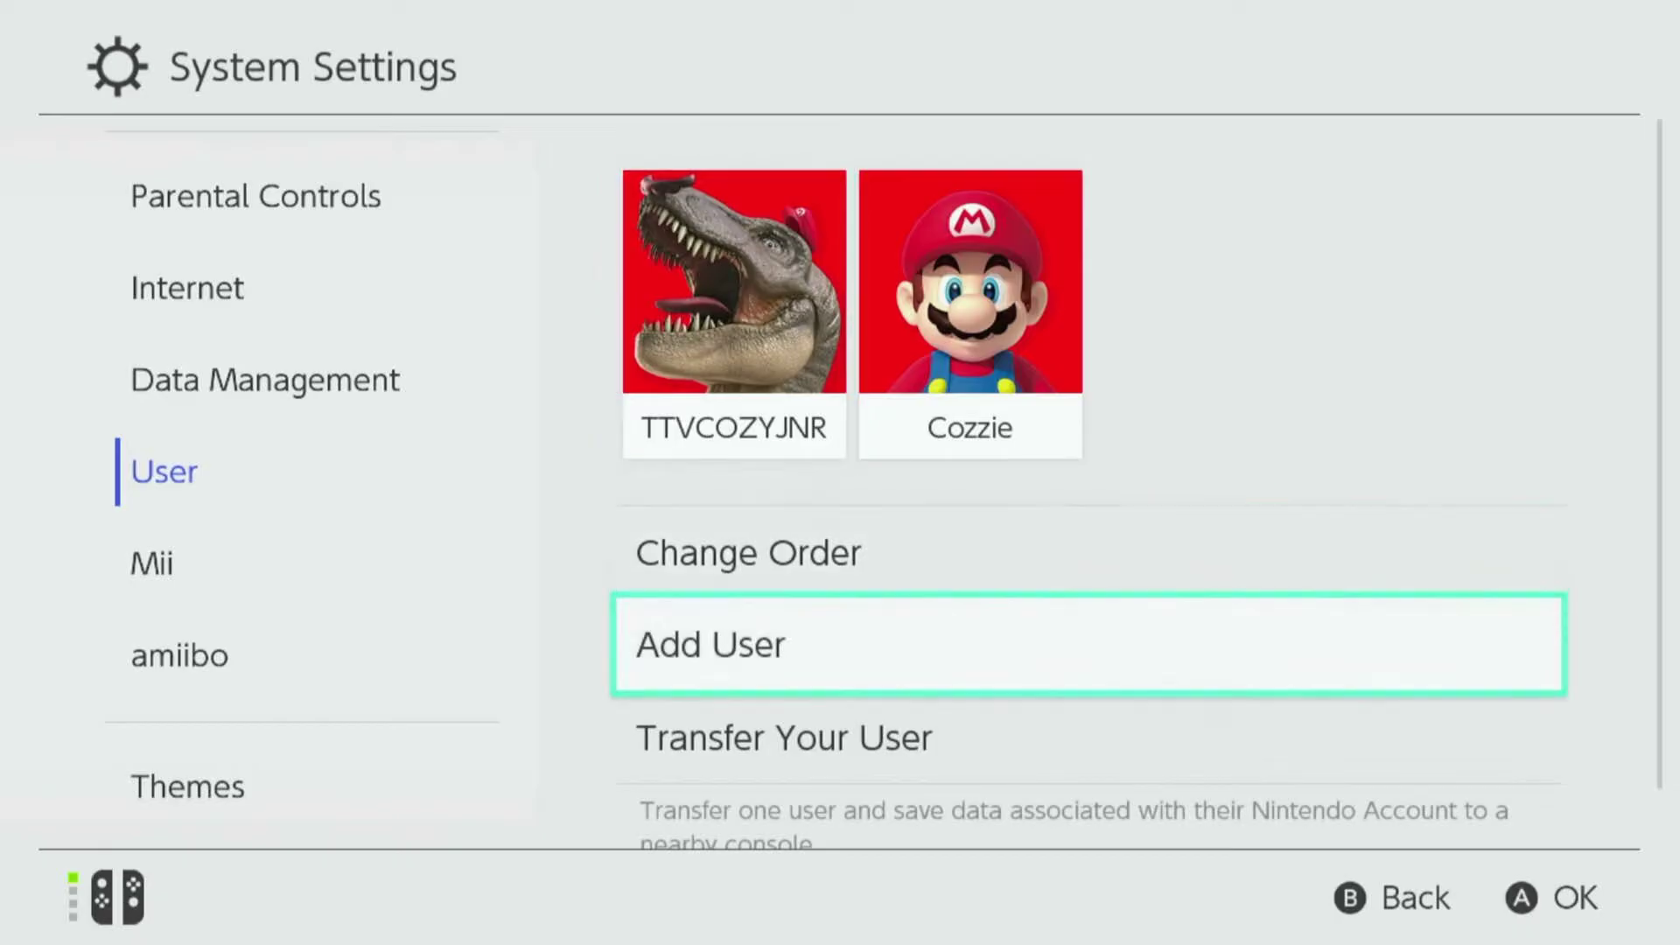
{"action": "key", "text": "Down"}
{"action": "key", "text": "Up"}
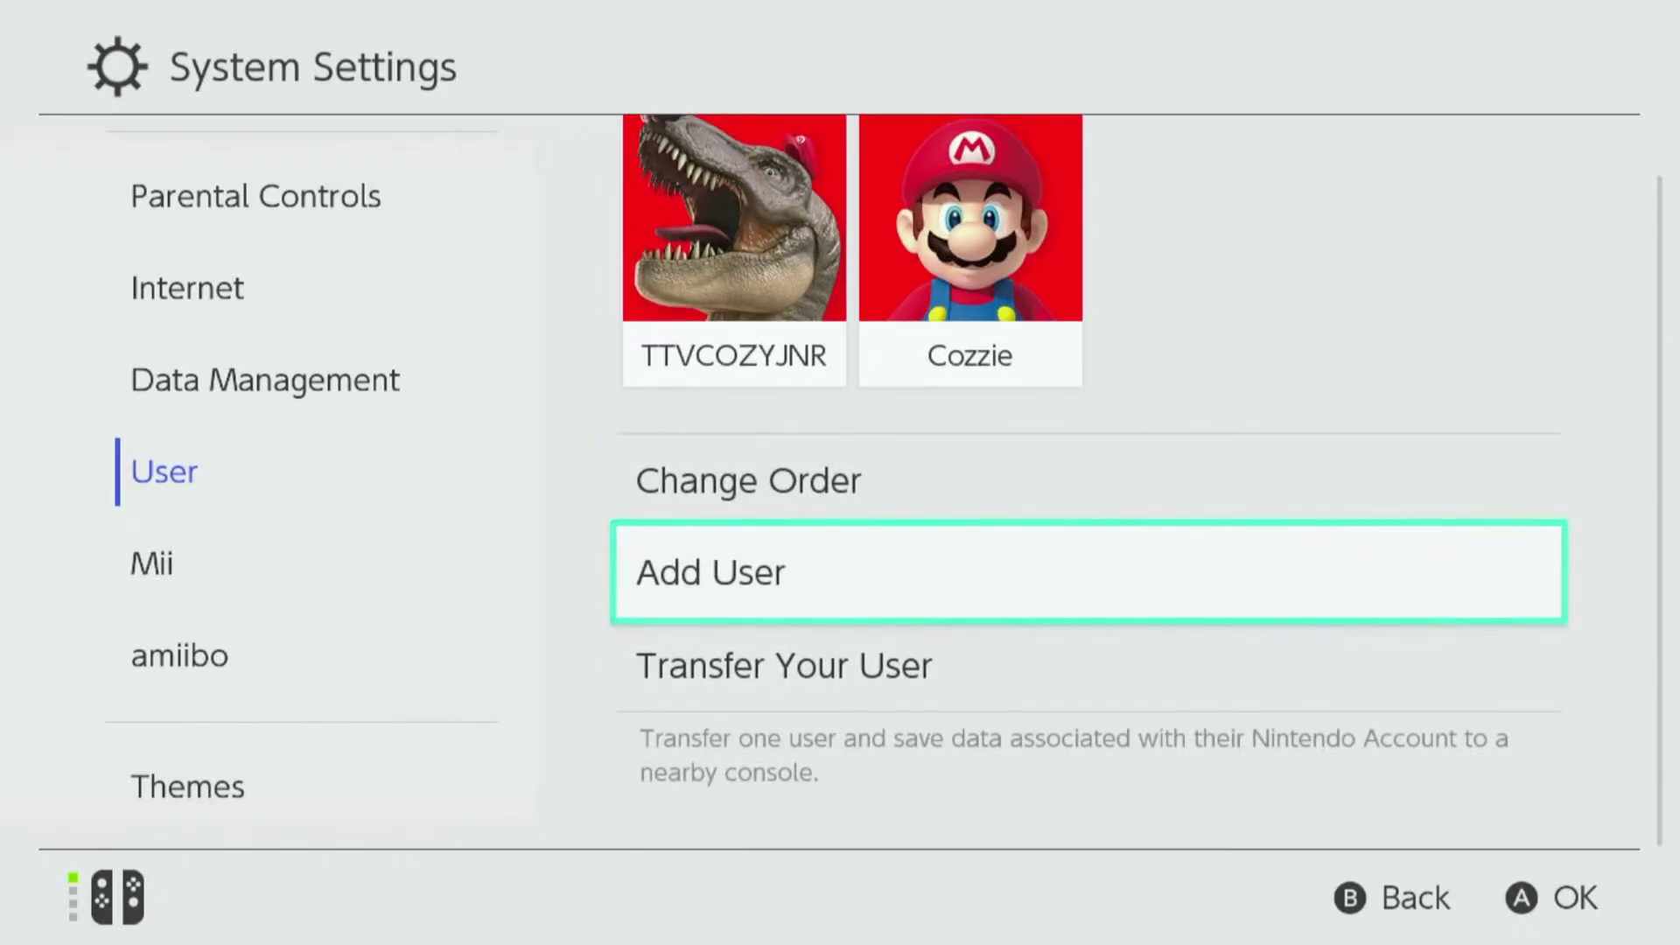
{"action": "key", "text": "Return"}
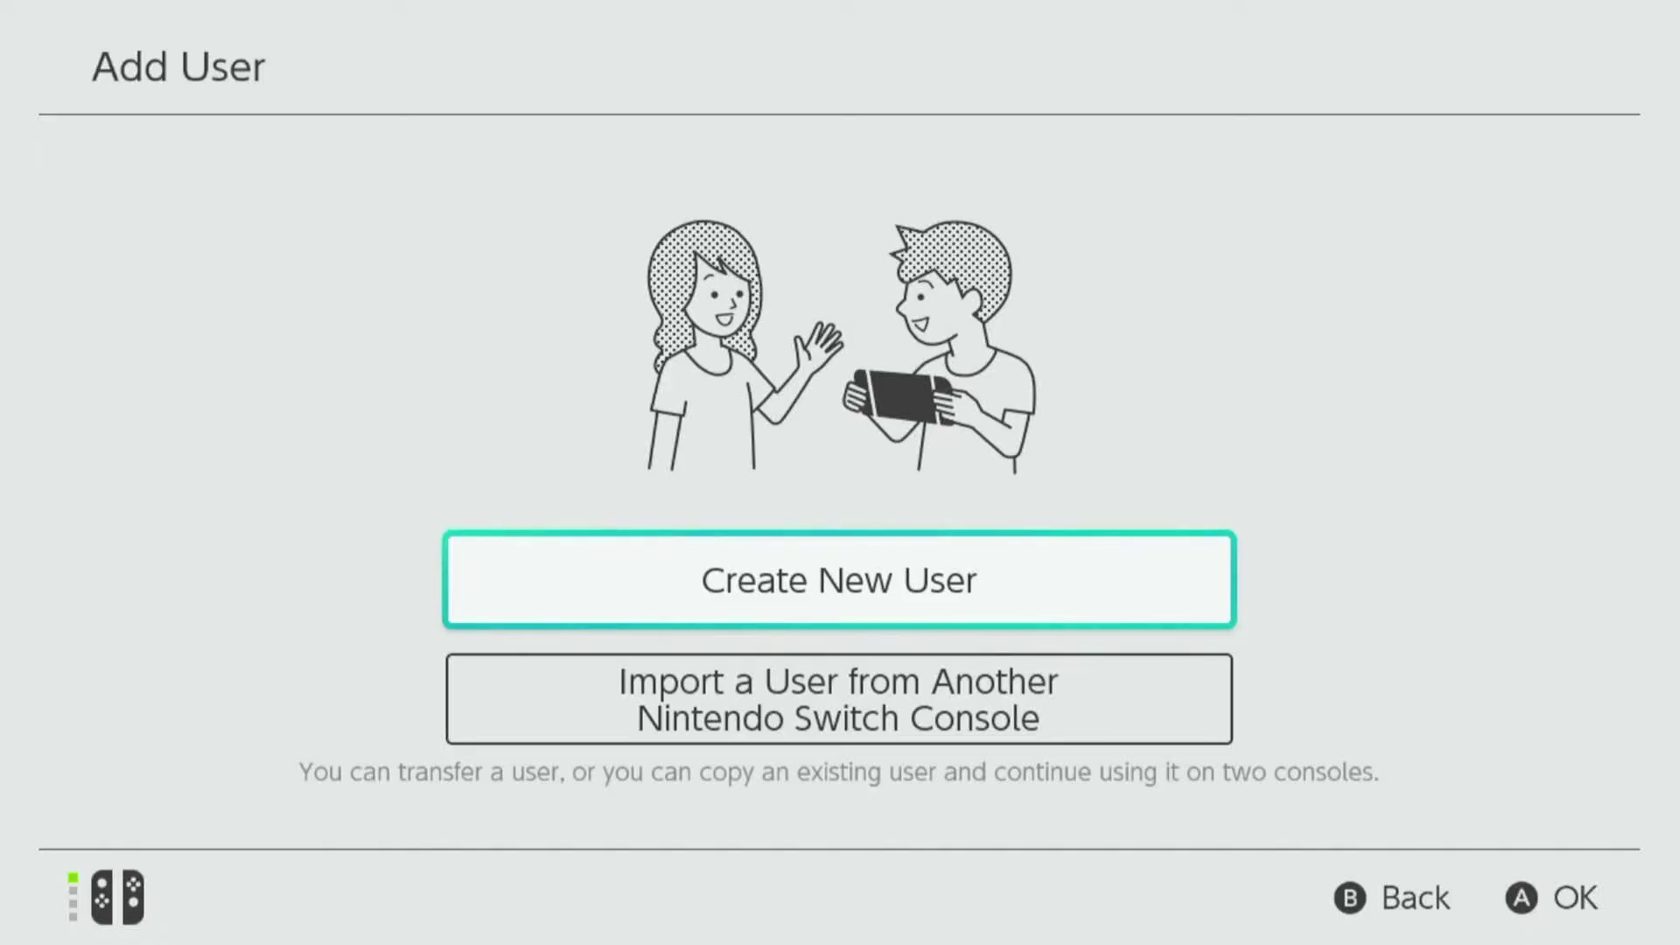
{"action": "key", "text": "Return"}
Step: Choose the Peach character as the new user's icon
{"action": "key", "text": "Down"}
{"action": "key", "text": "Right"}
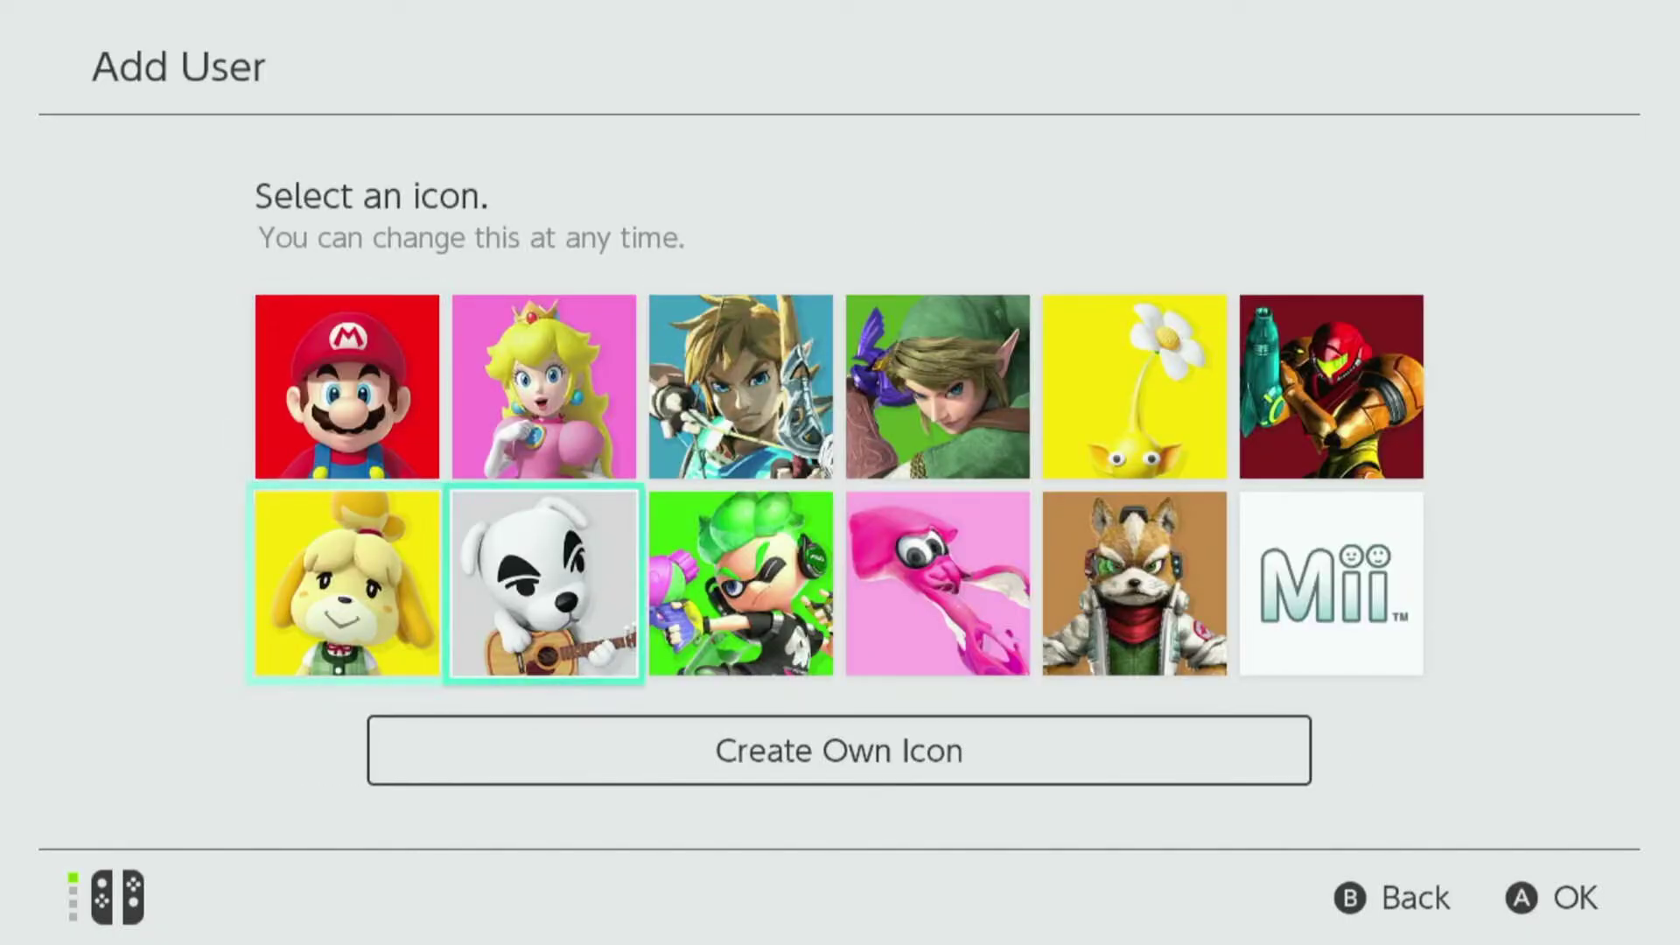
{"action": "key", "text": "Up"}
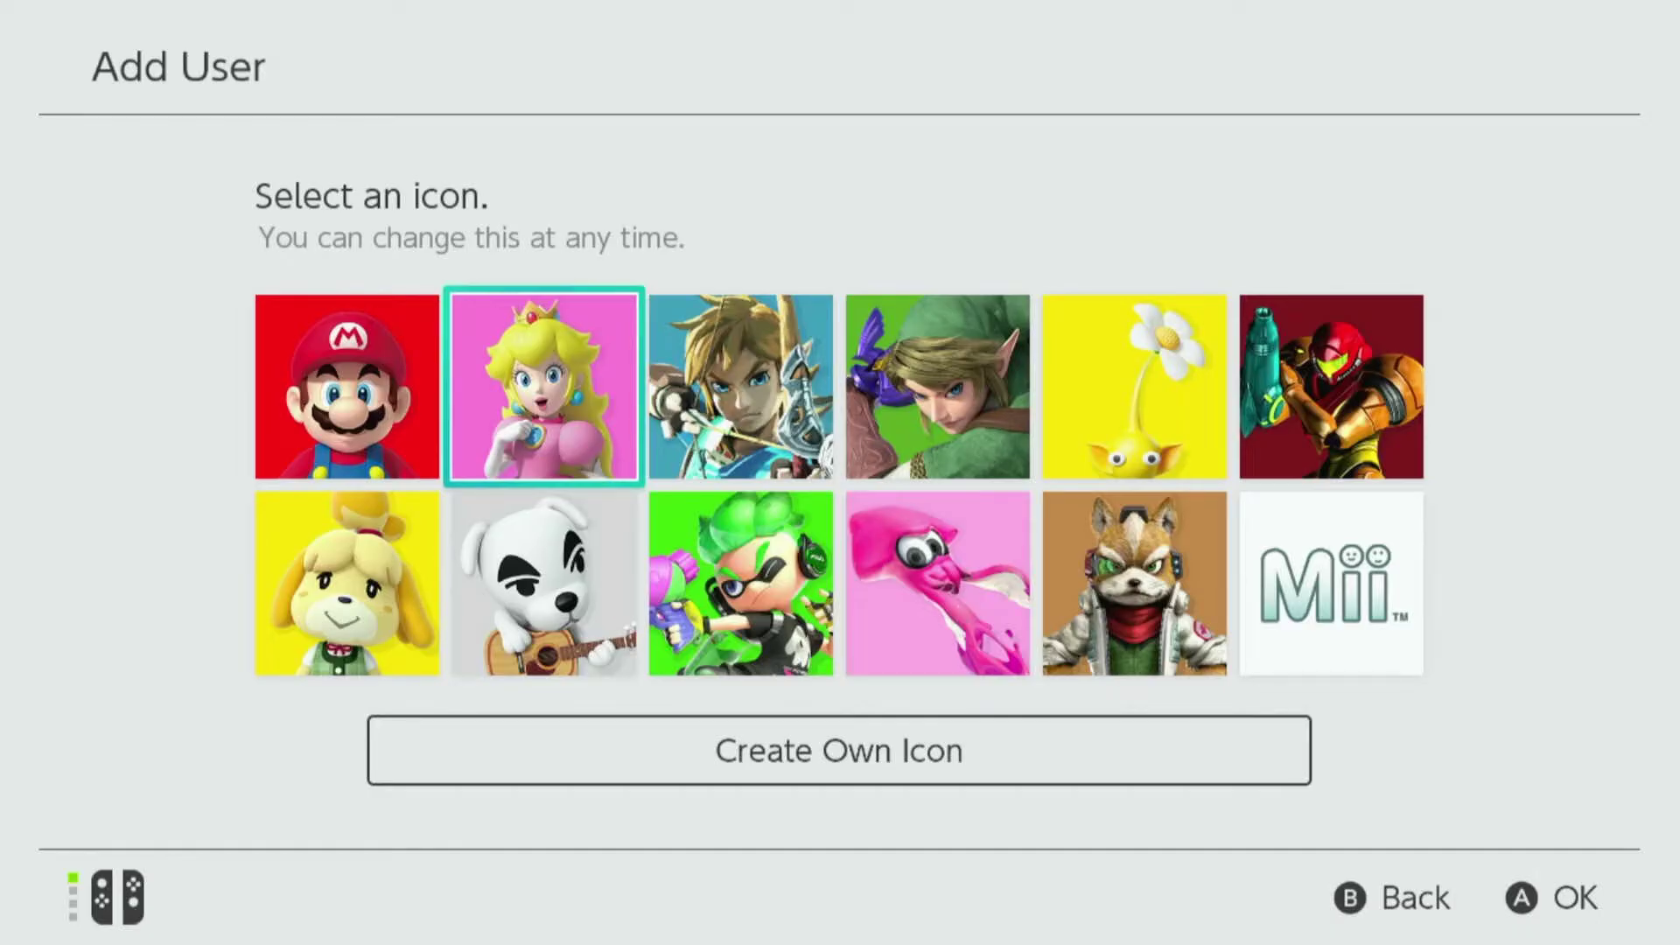
{"action": "key", "text": "Return"}
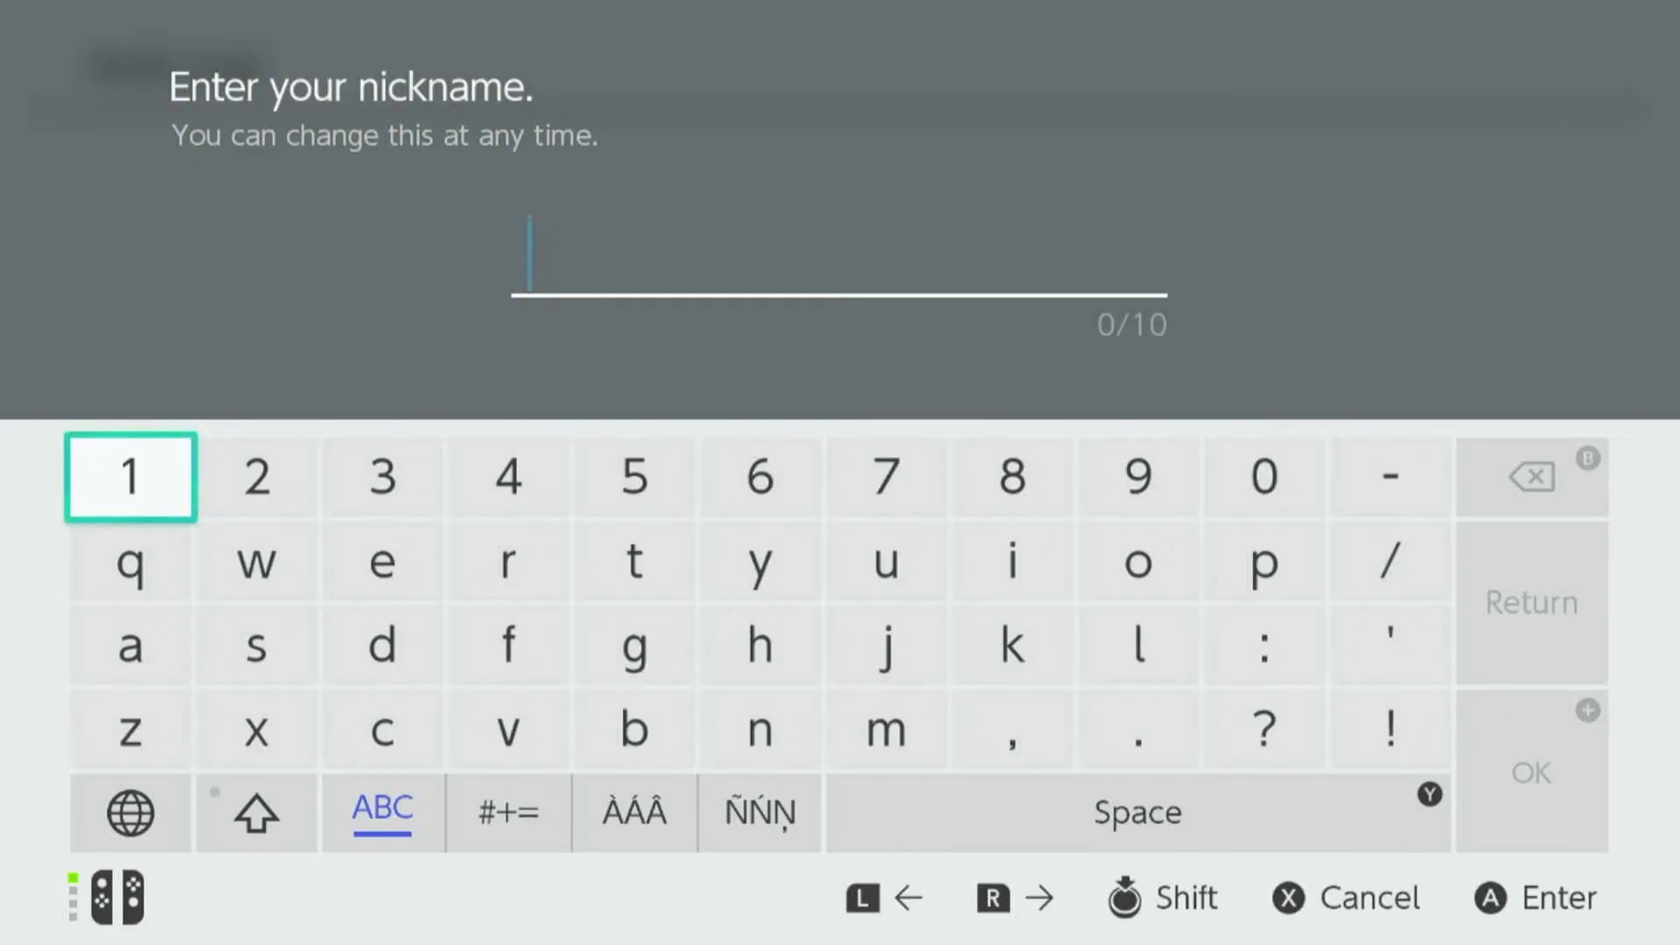
Step: Enter a nickname for the Peach user and confirm adding it to the console
{"action": "key", "text": "Right"}
{"action": "key", "text": "Right"}
{"action": "key", "text": "Down"}
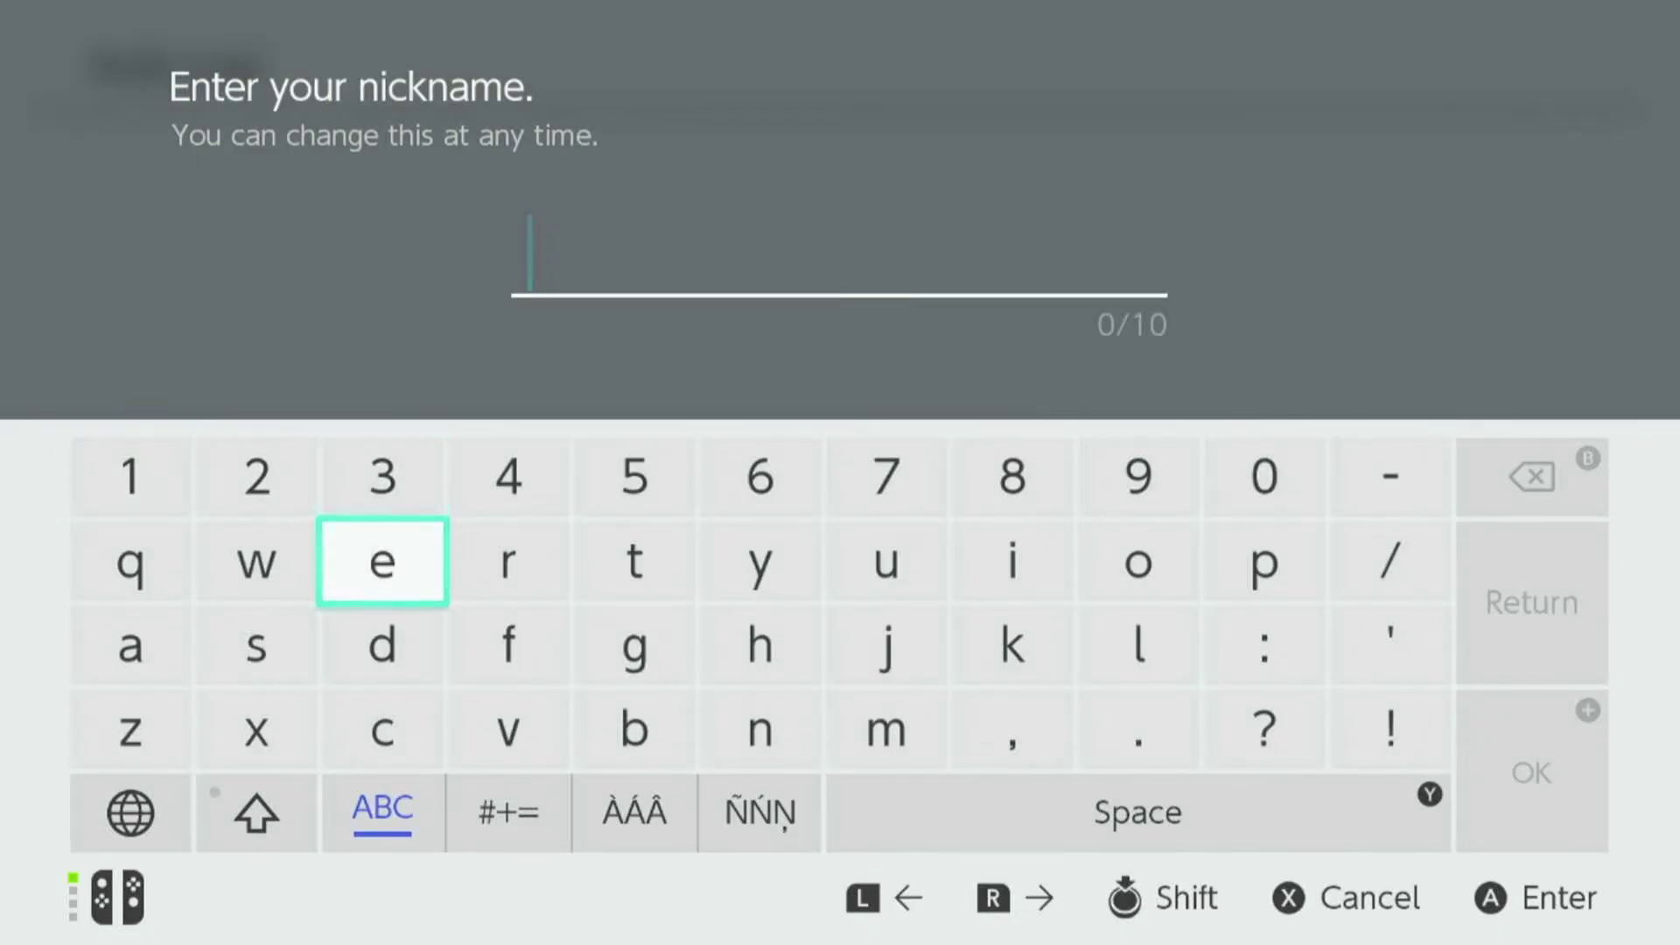
{"action": "type", "text": "em"}
{"action": "key", "text": "Down"}
{"action": "key", "text": "Down"}
{"action": "key", "text": "Right"}
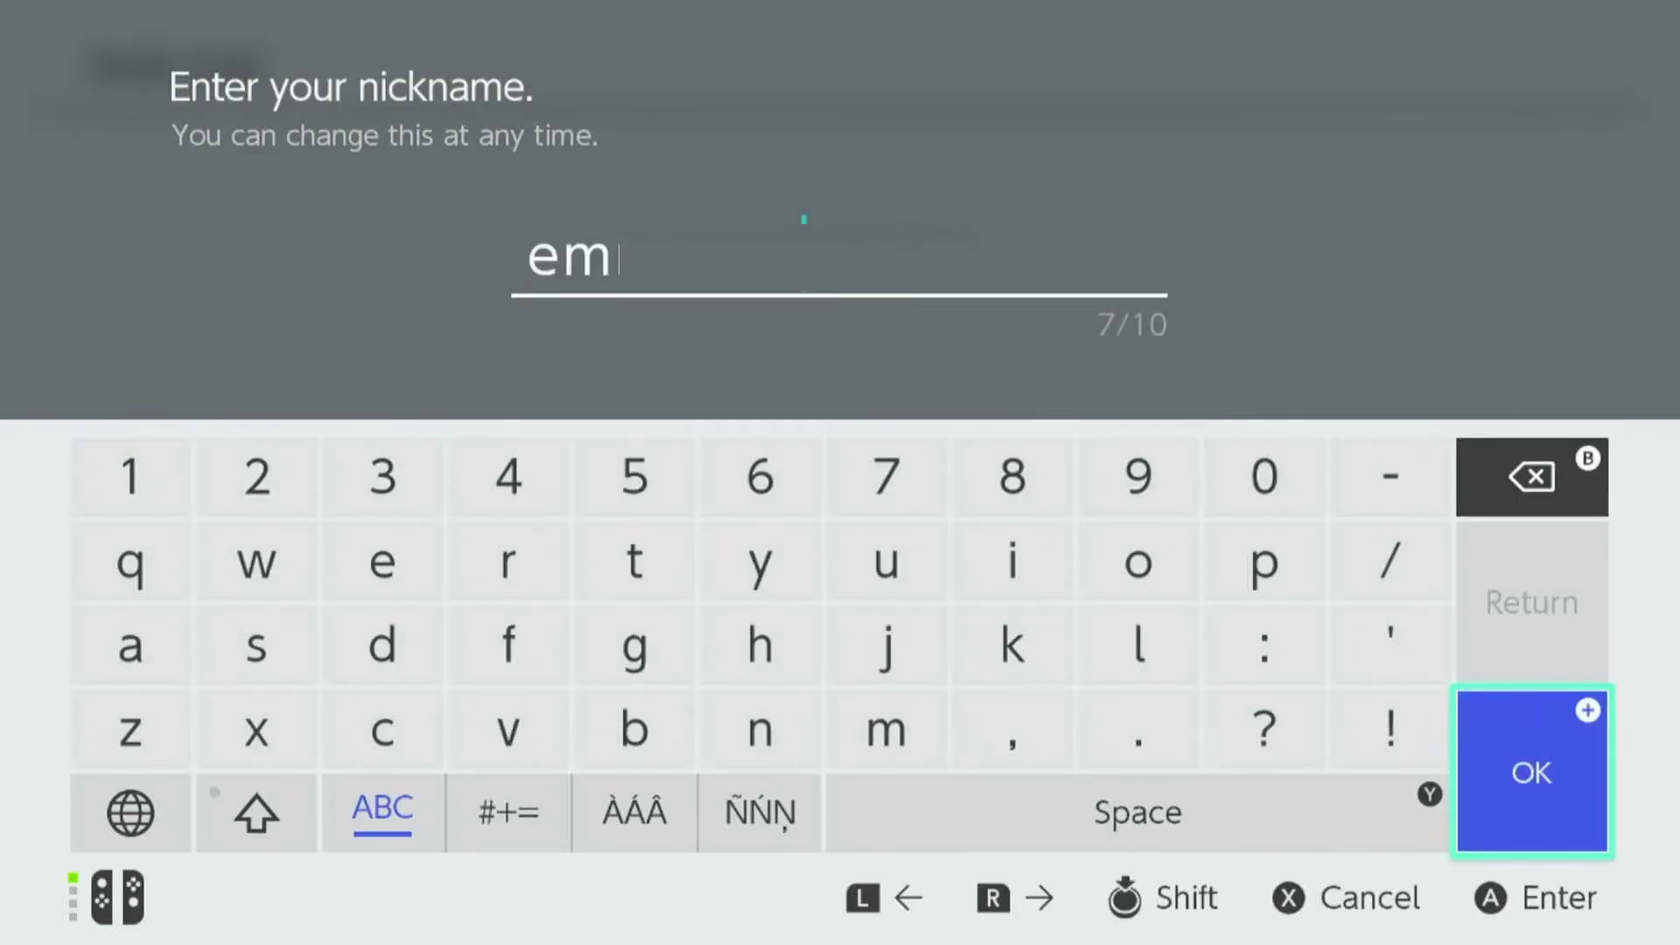
{"action": "key", "text": "Return"}
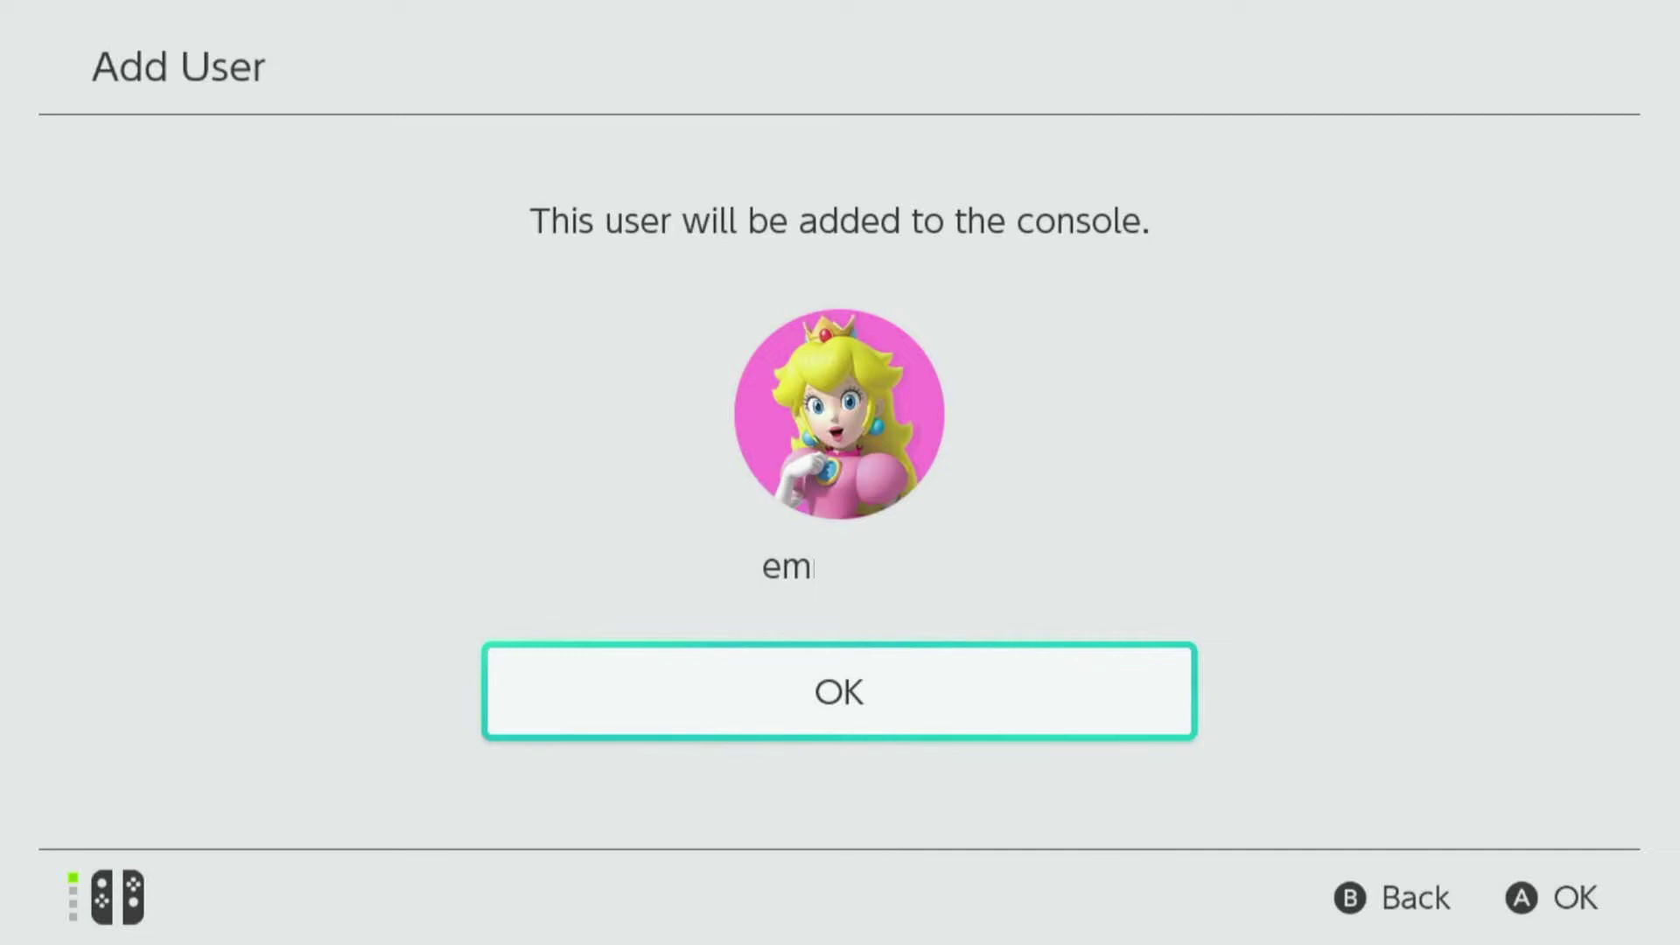
{"action": "key", "text": "Return"}
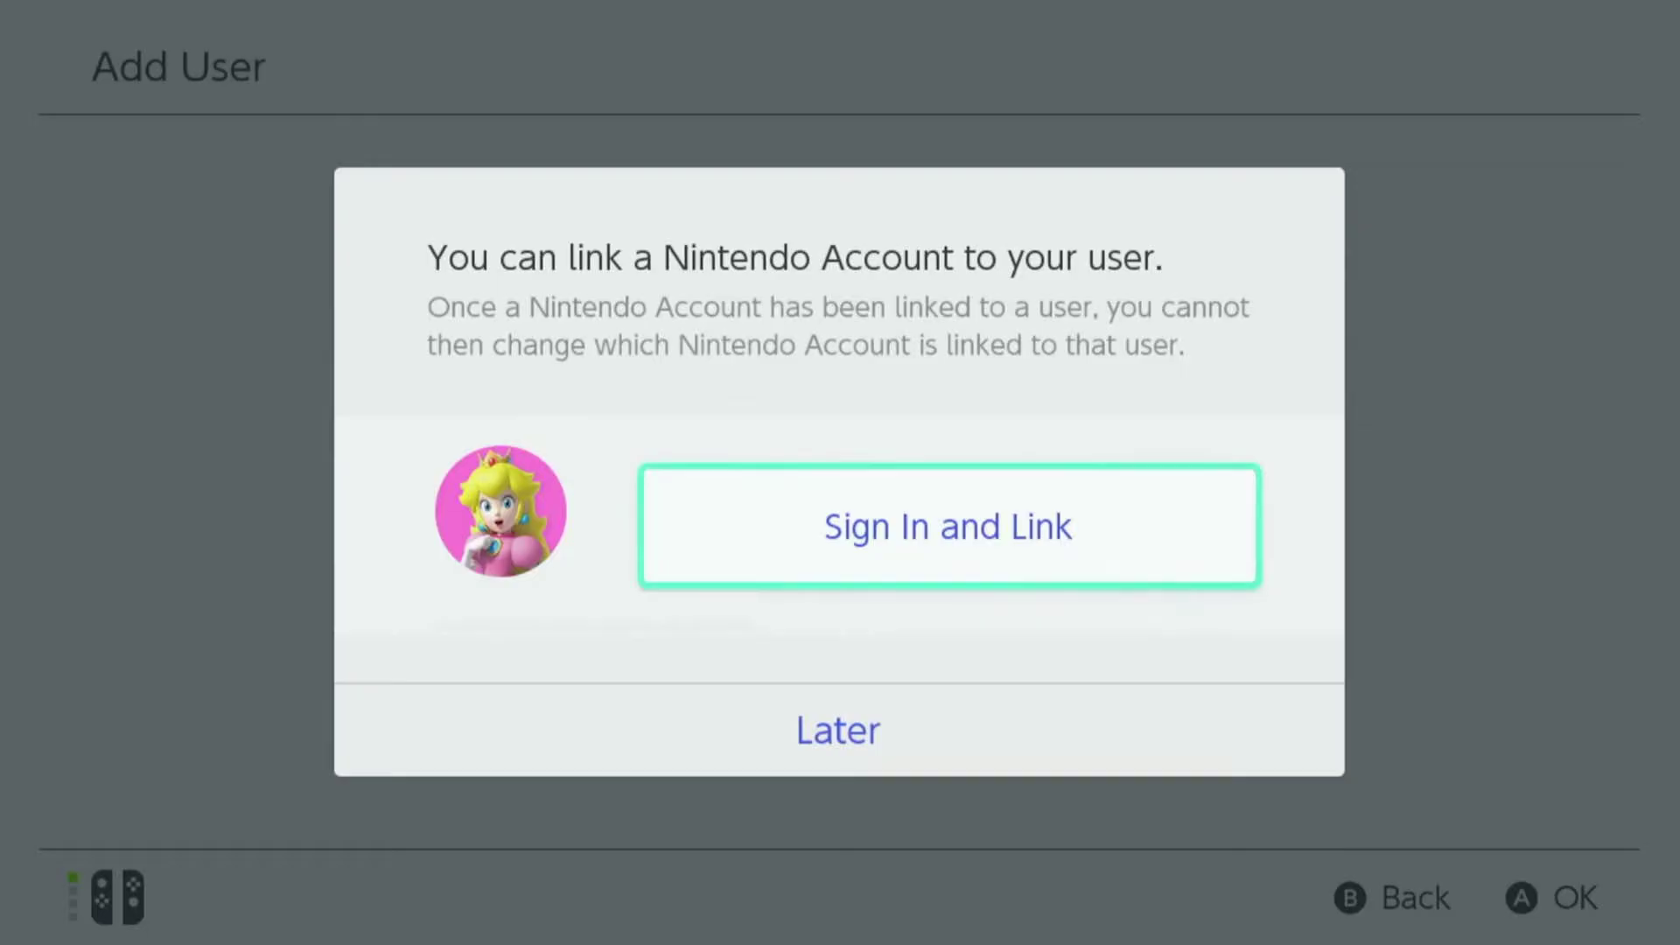
Step: Sign in to the child's Nintendo Account using its email address and password
{"action": "key", "text": "Return"}
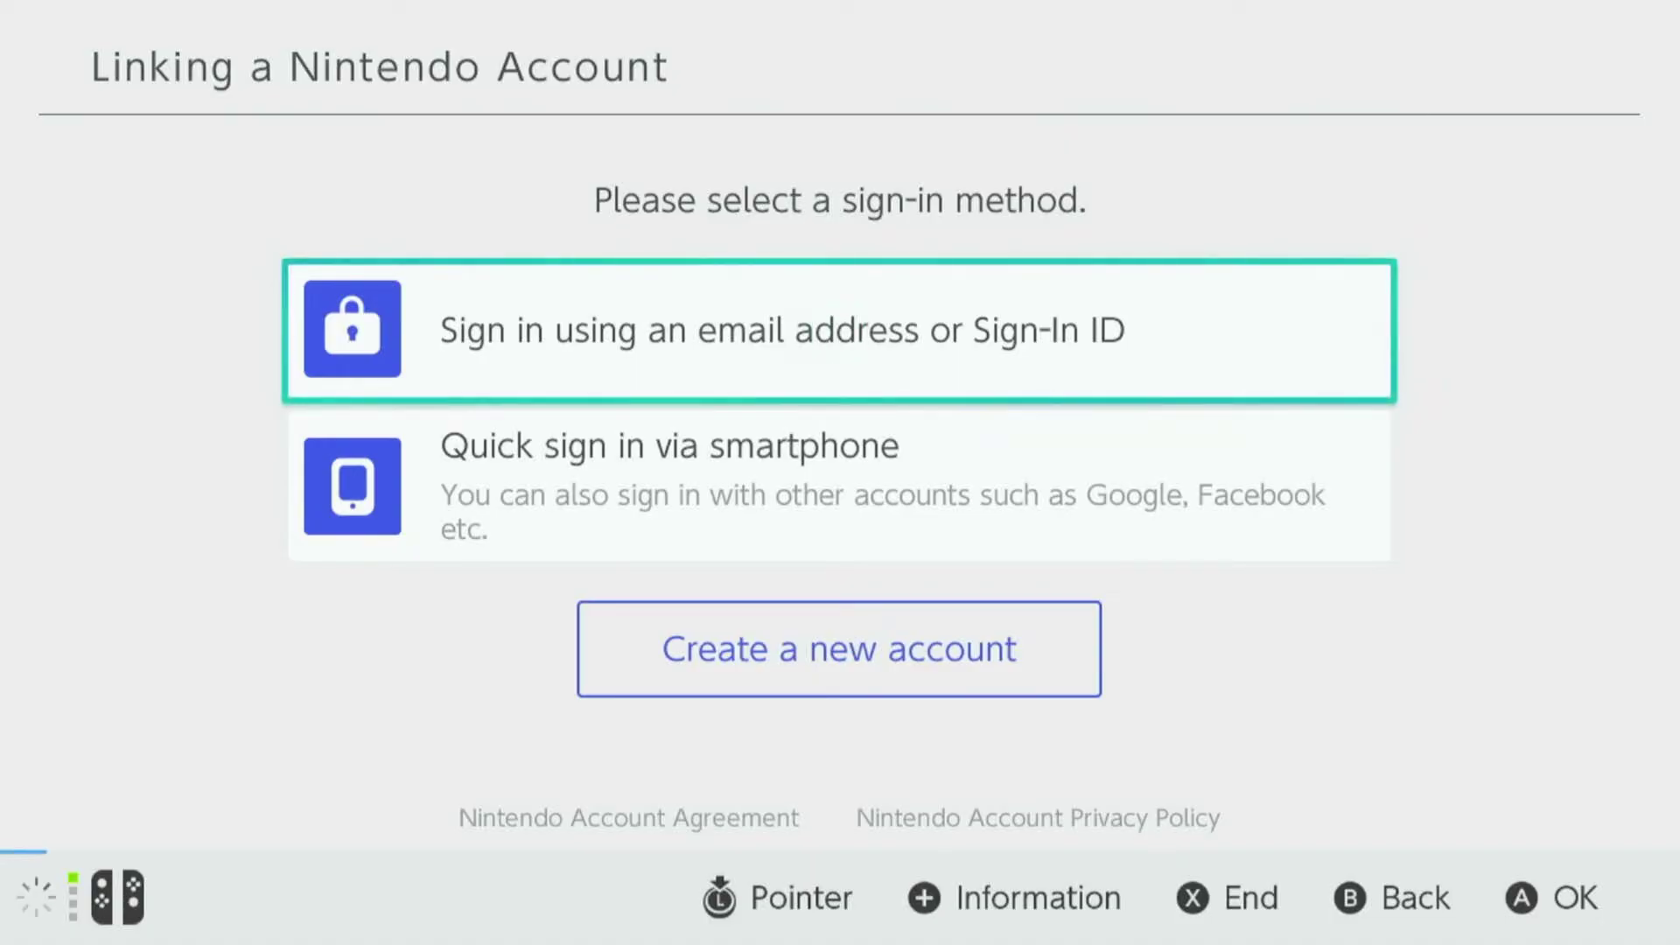
{"action": "key", "text": "Return"}
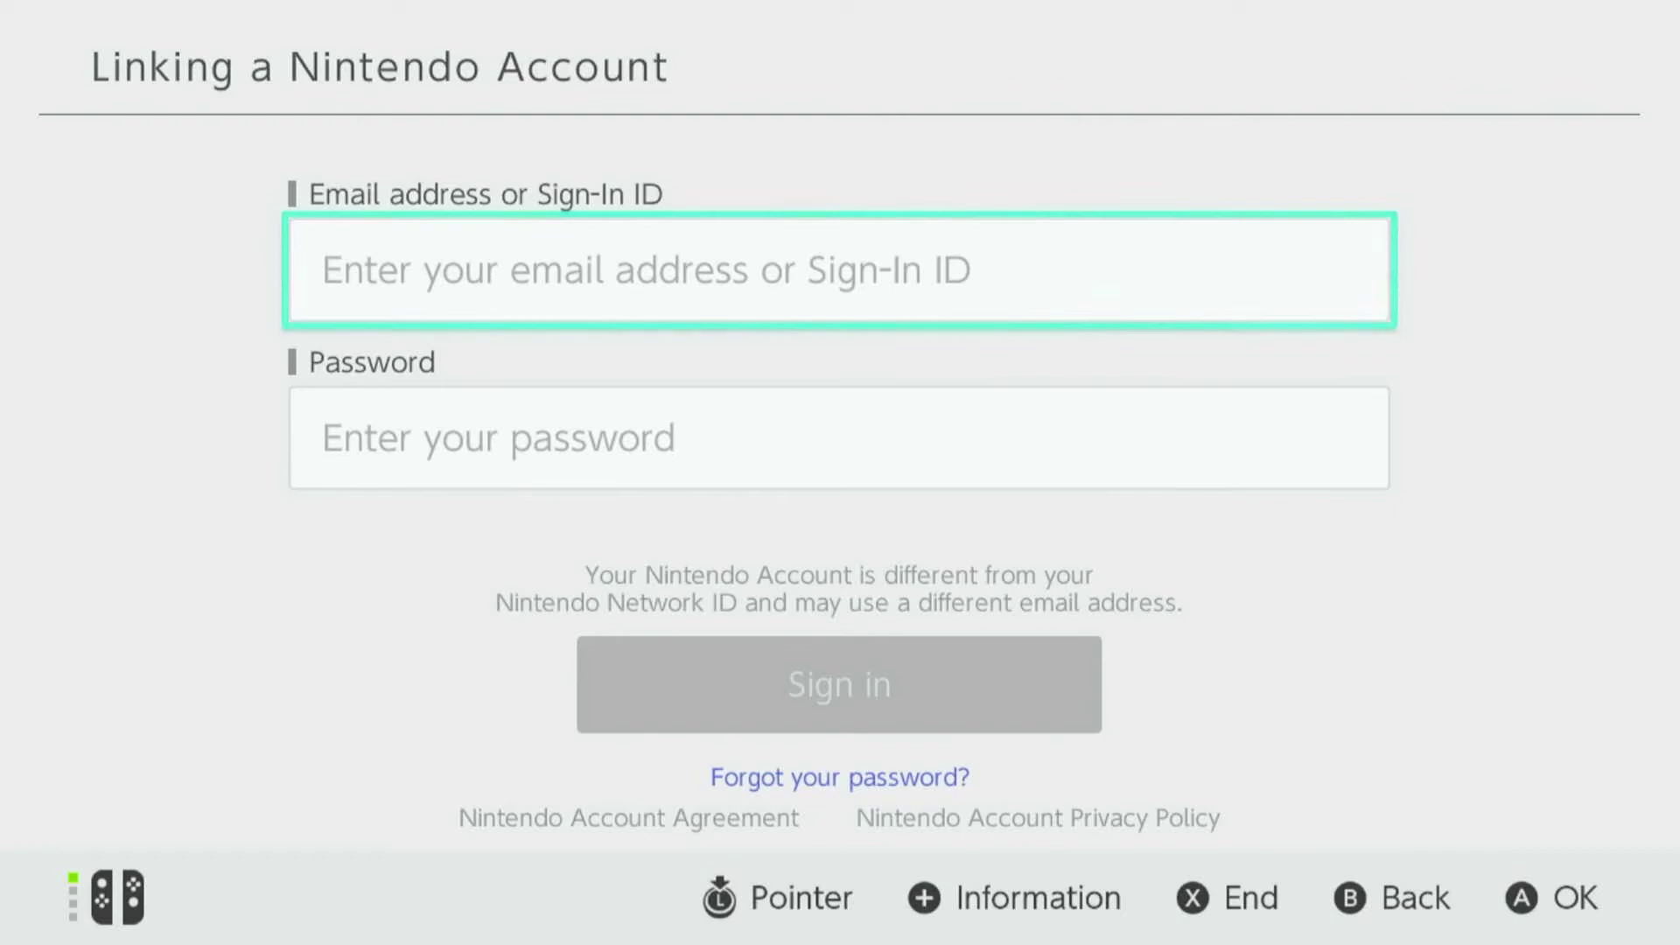
{"action": "key", "text": "Return"}
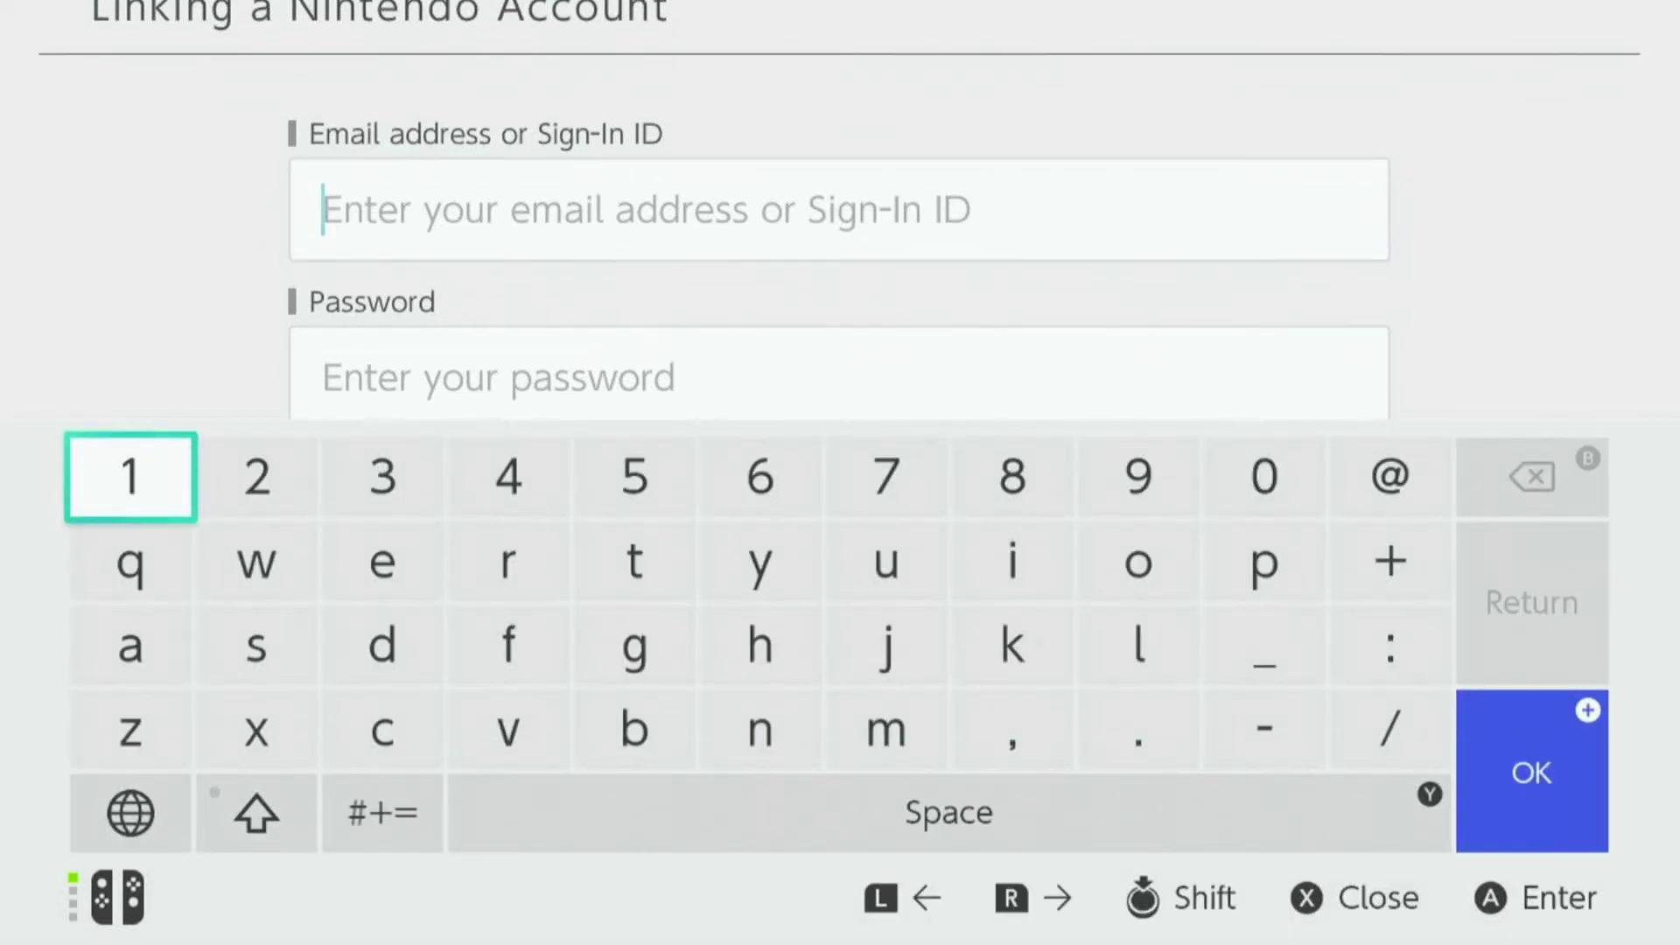
{"action": "key", "text": "Right"}
{"action": "key", "text": "Right"}
{"action": "key", "text": "Down"}
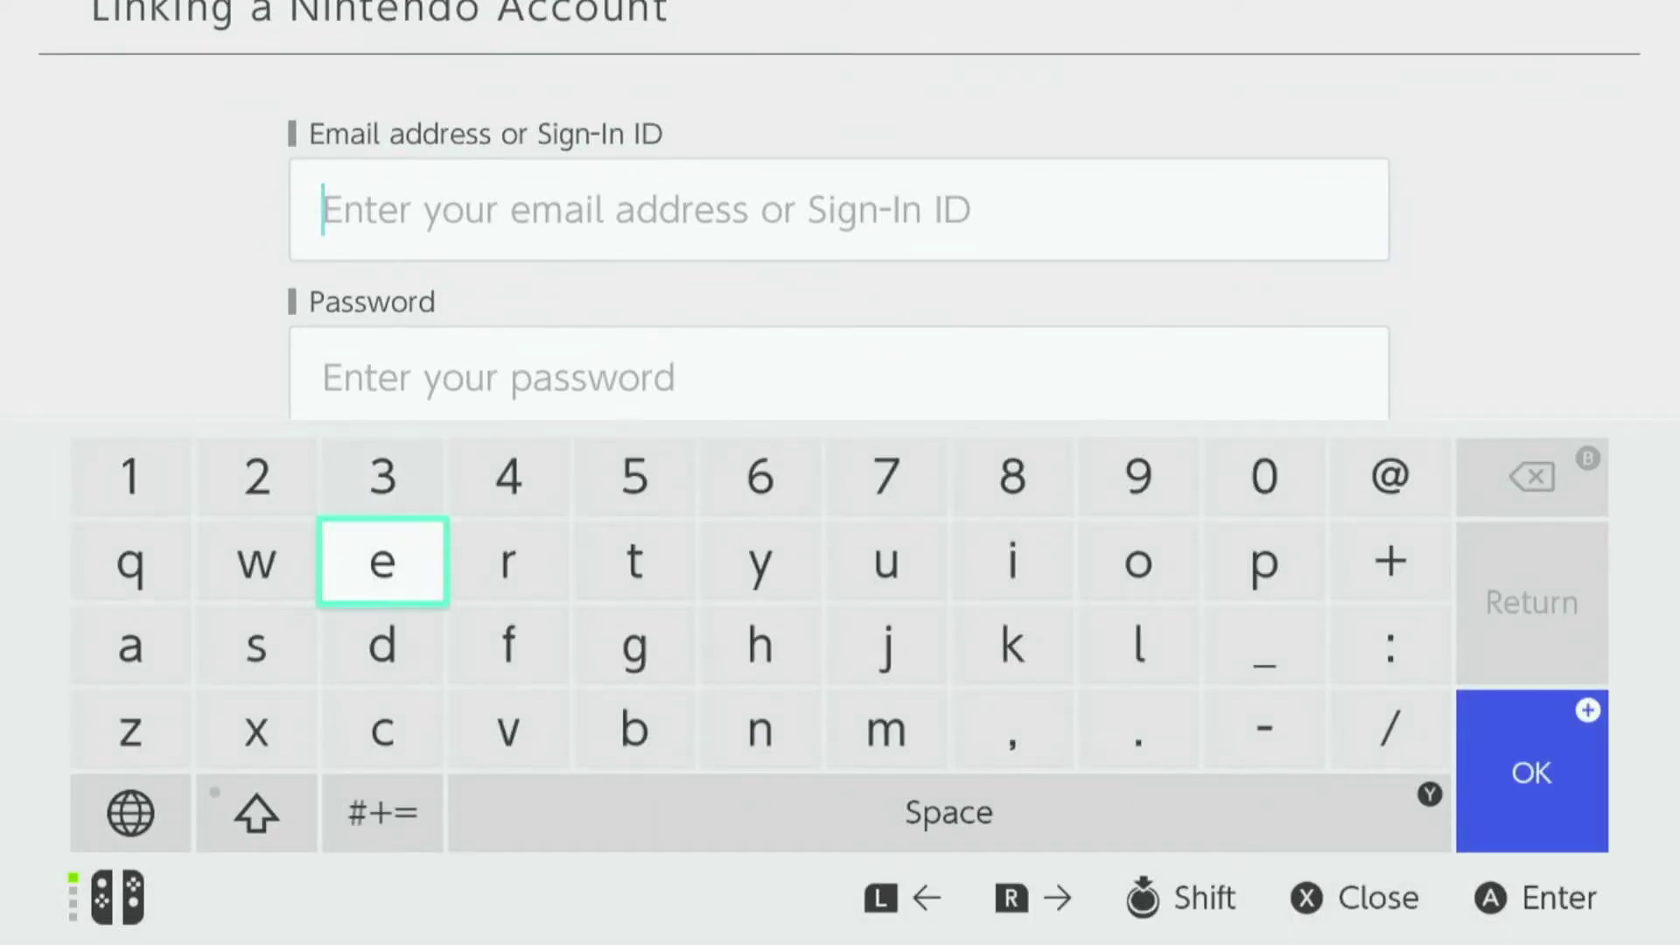
{"action": "type", "text": "e"}
{"action": "key", "text": "Right"}
{"action": "key", "text": "Right"}
{"action": "key", "text": "Right"}
{"action": "key", "text": "Right"}
{"action": "key", "text": "Down"}
{"action": "key", "text": "Down"}
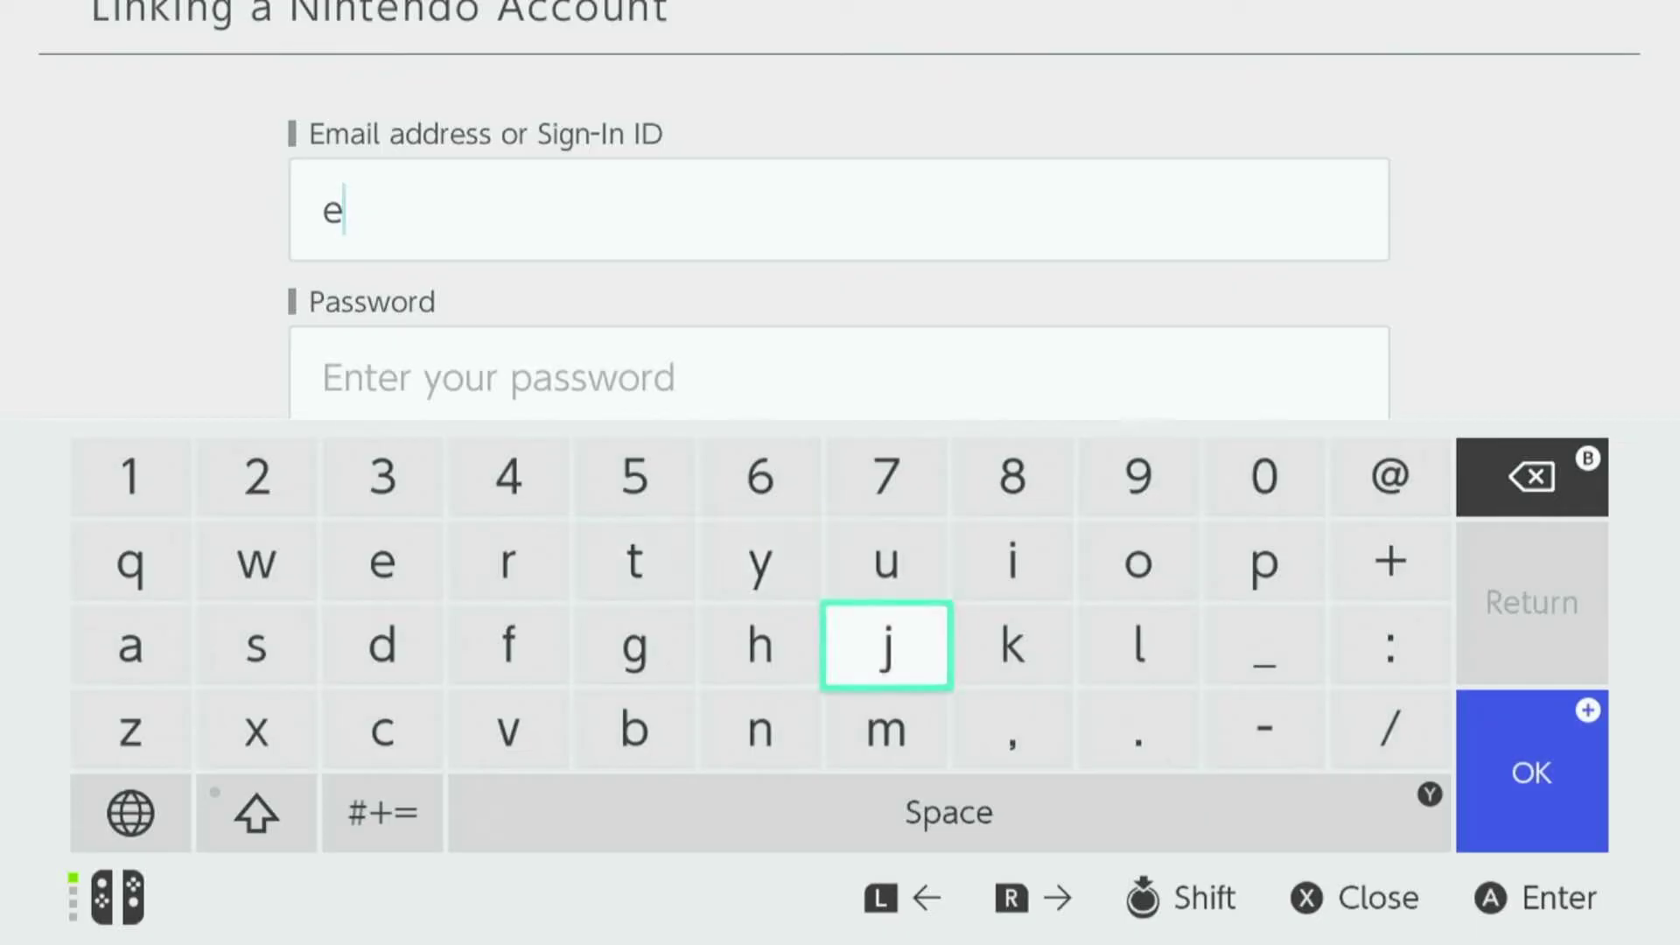
{"action": "key", "text": "Up"}
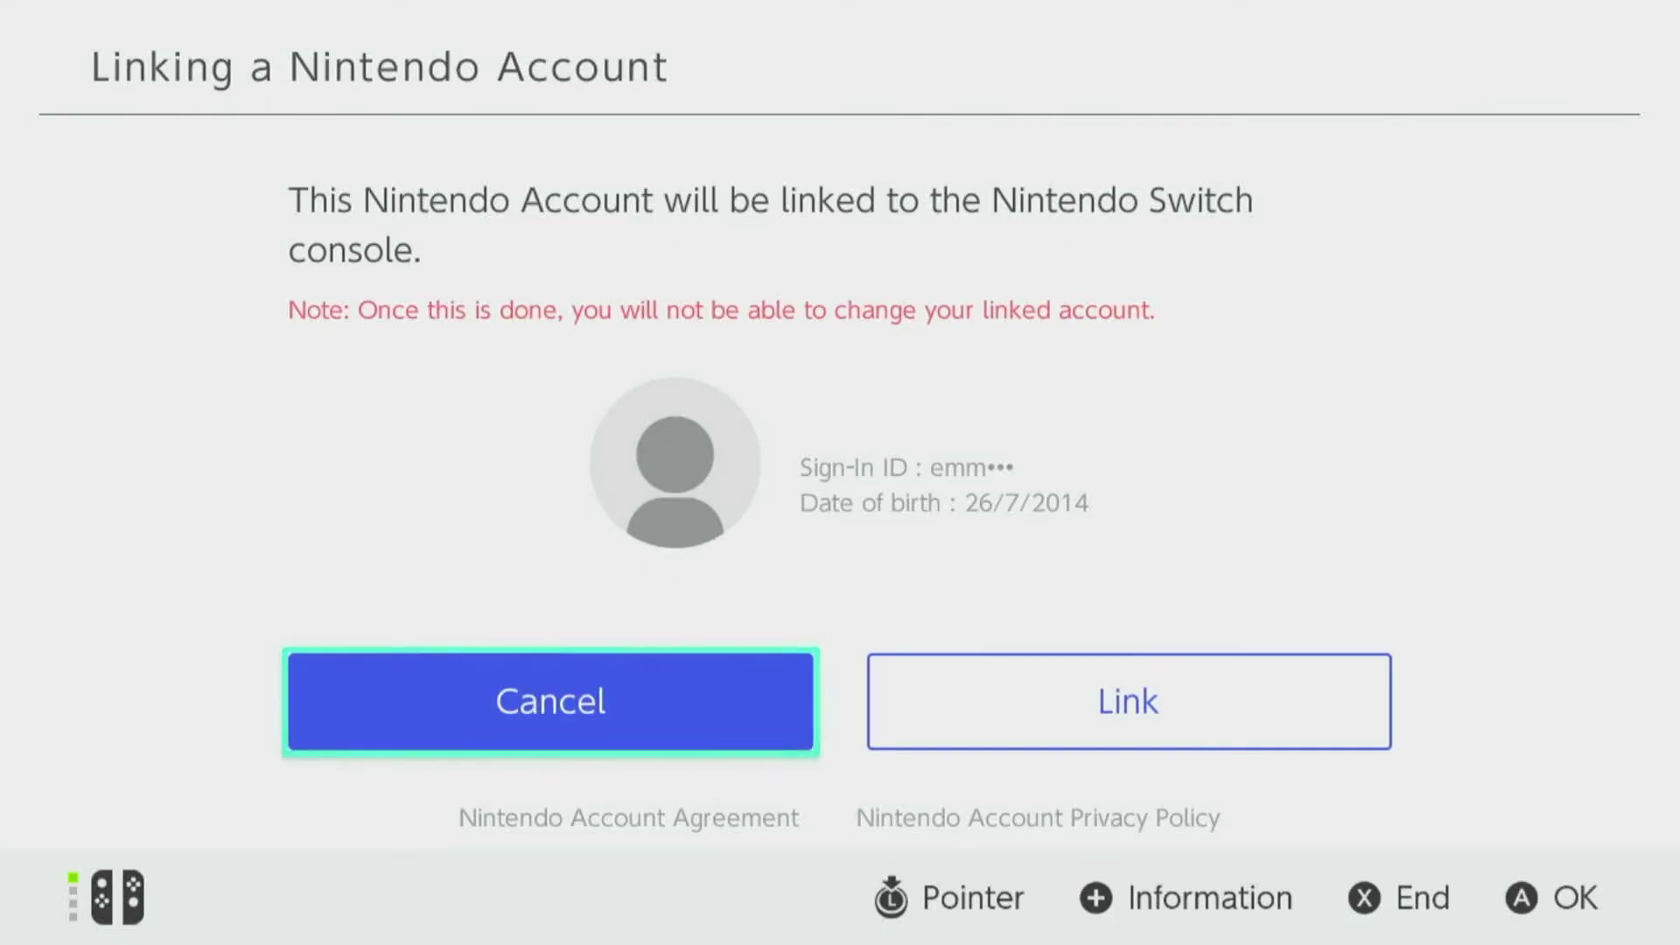
Step: Link the Nintendo Account to Peach, acknowledge the features notice, and return to User settings
{"action": "key", "text": "Right"}
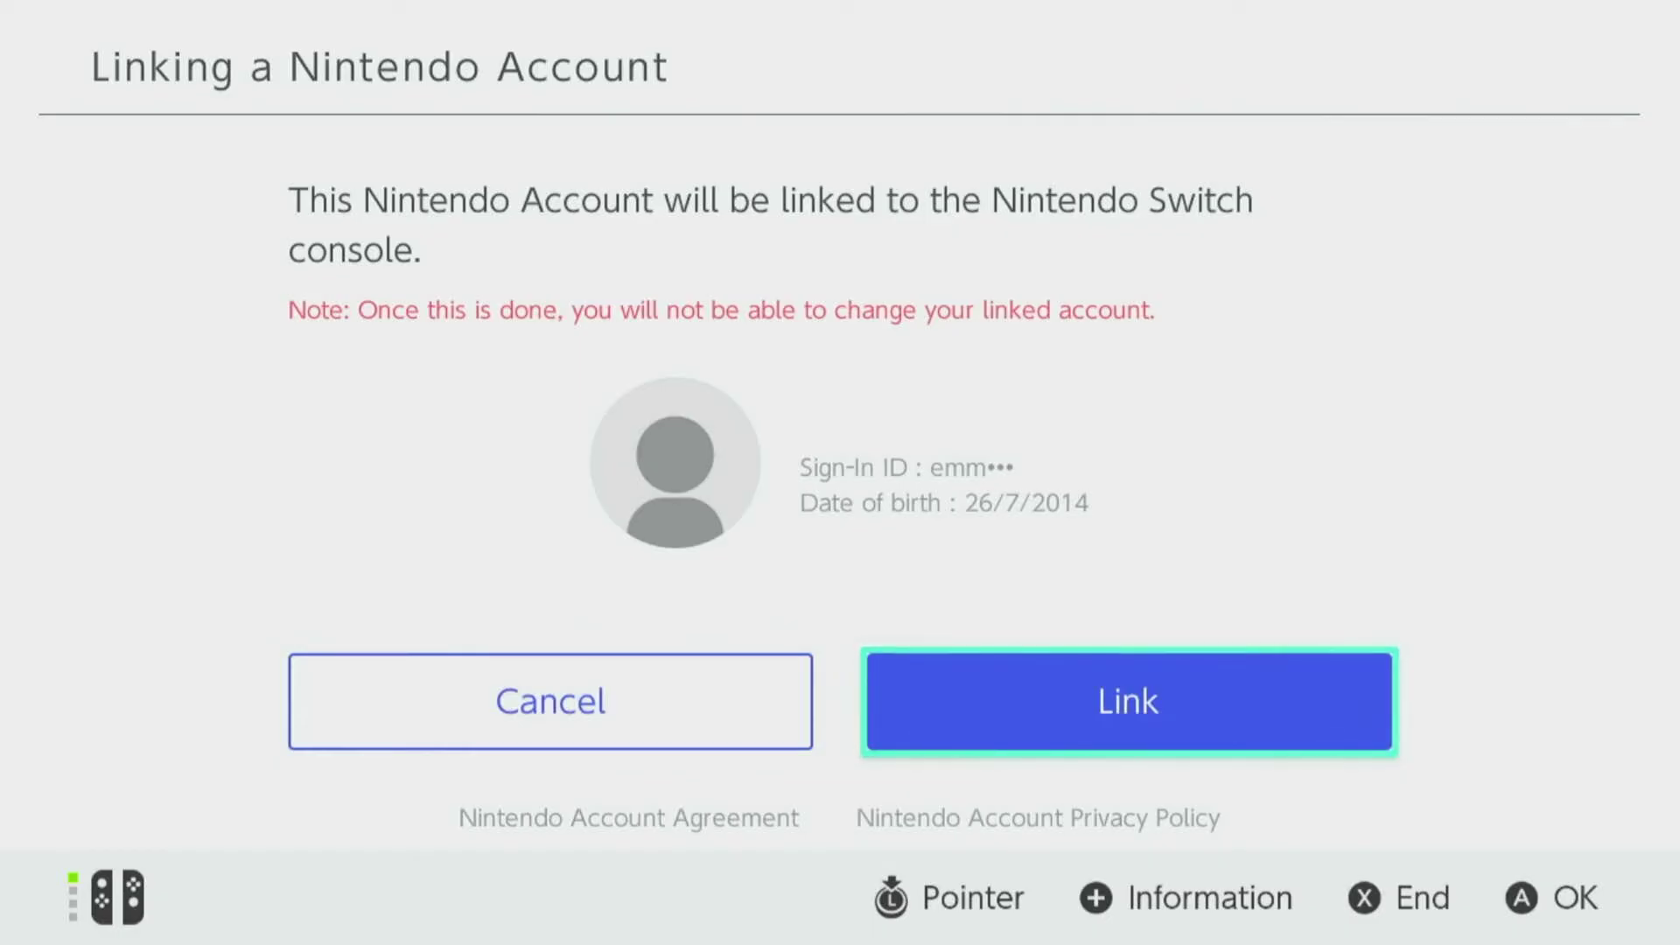
{"action": "key", "text": "Return"}
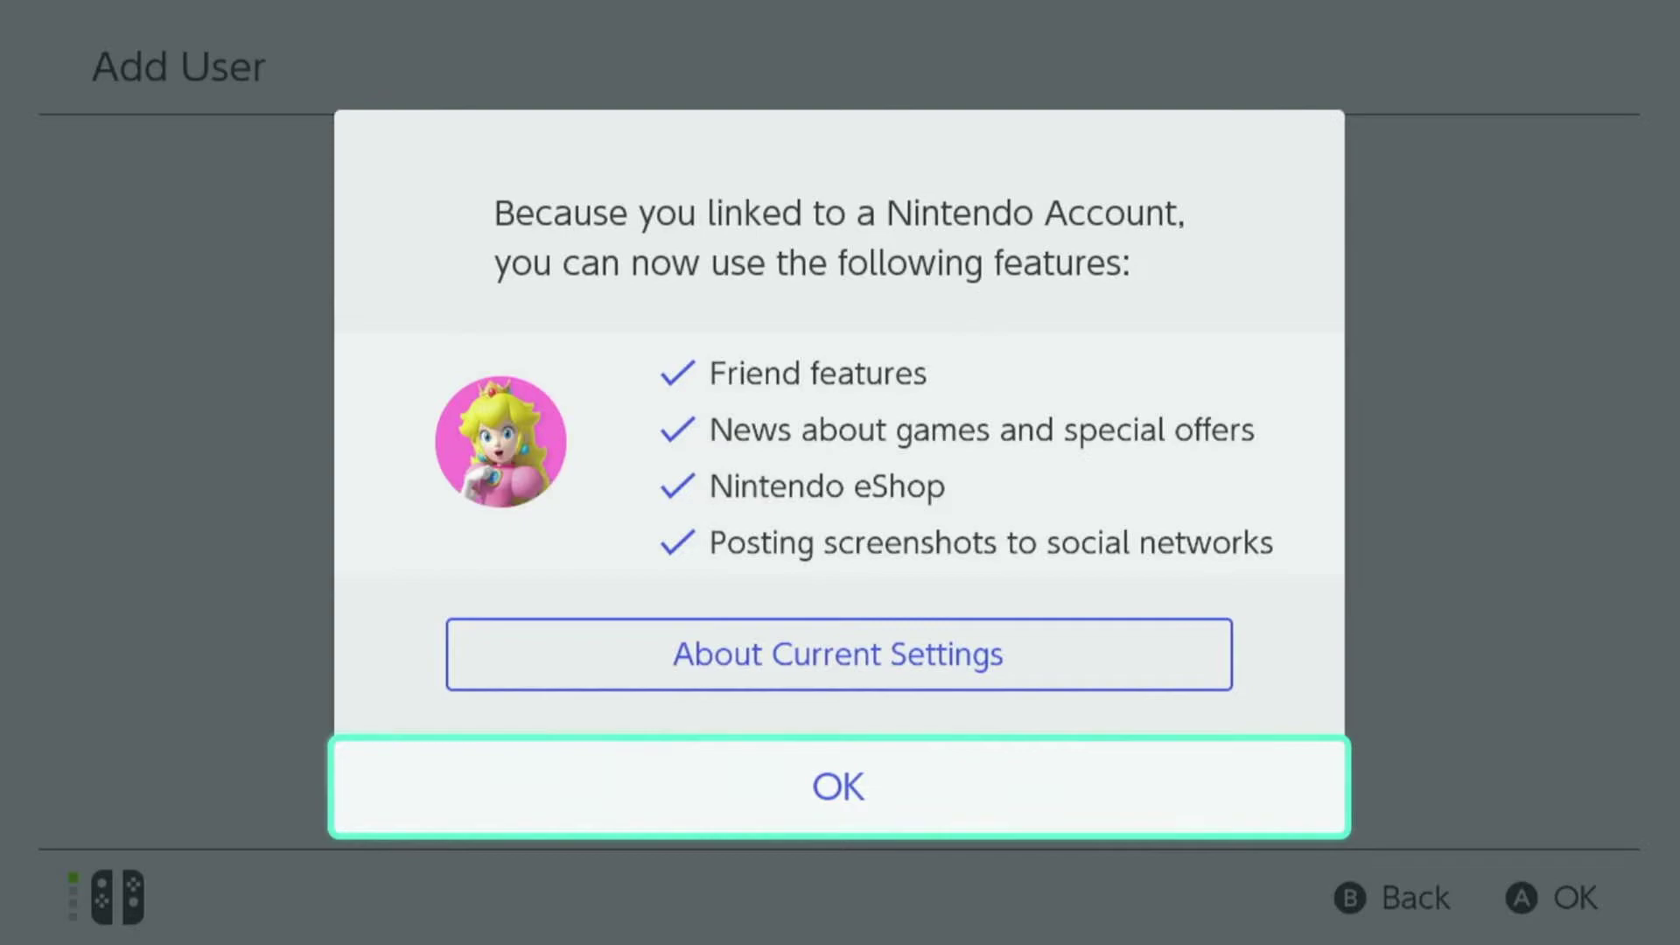
{"action": "key", "text": "Up"}
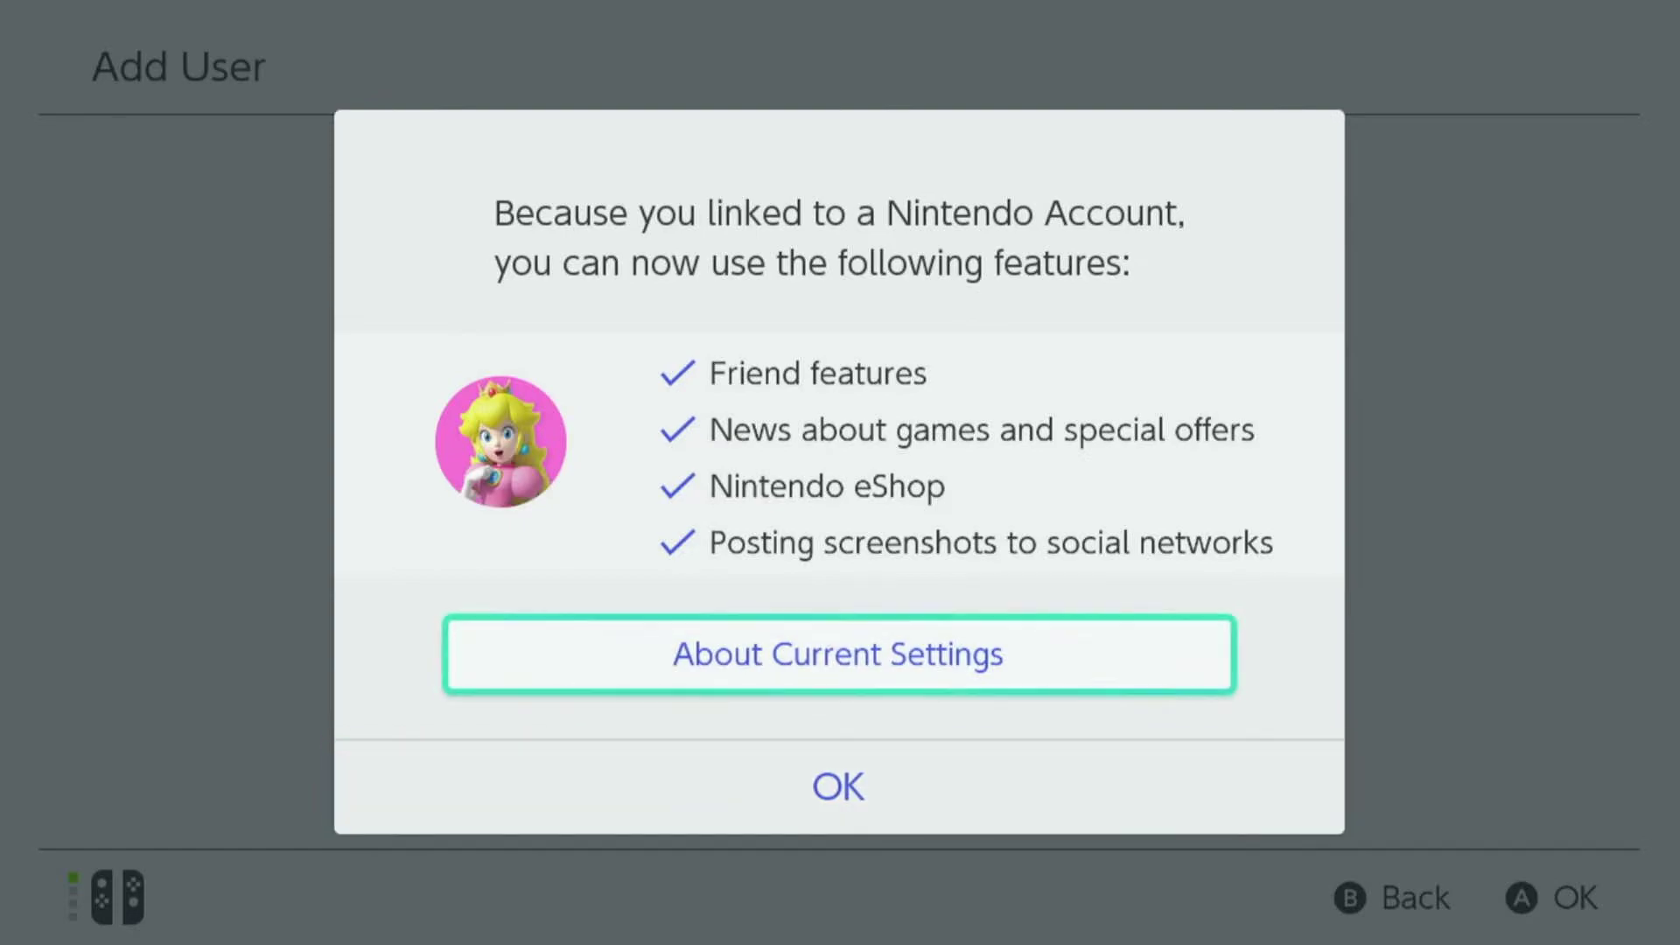
{"action": "key", "text": "Down"}
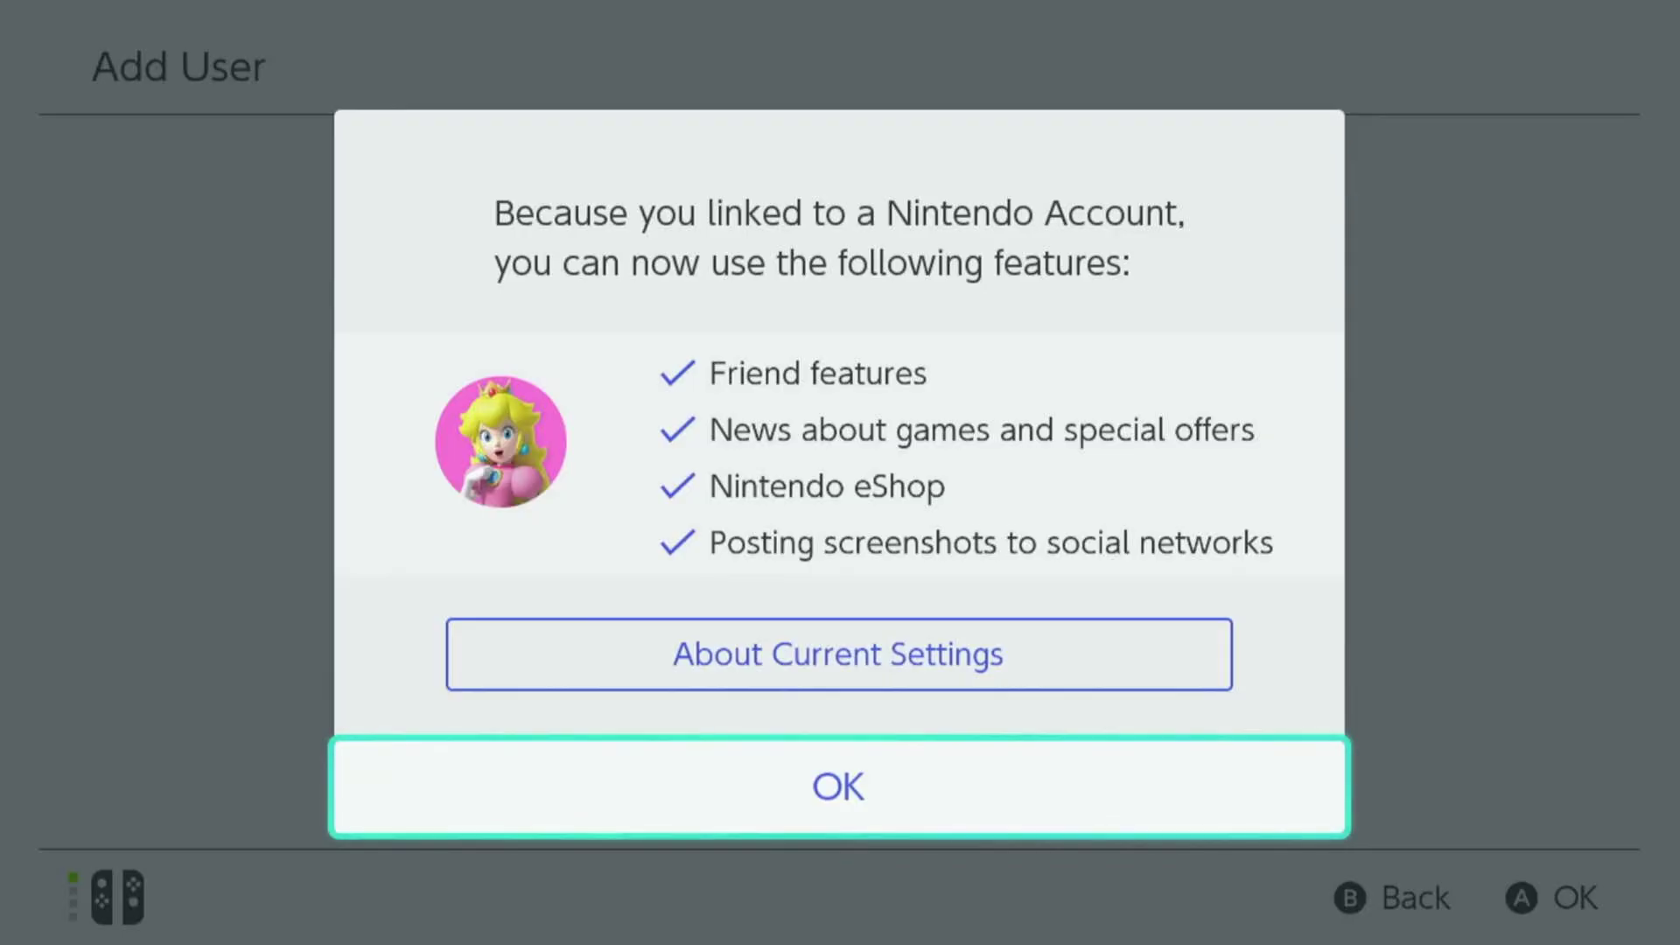
{"action": "key", "text": "Return"}
{"action": "key", "text": "Escape"}
{"action": "key", "text": "Down"}
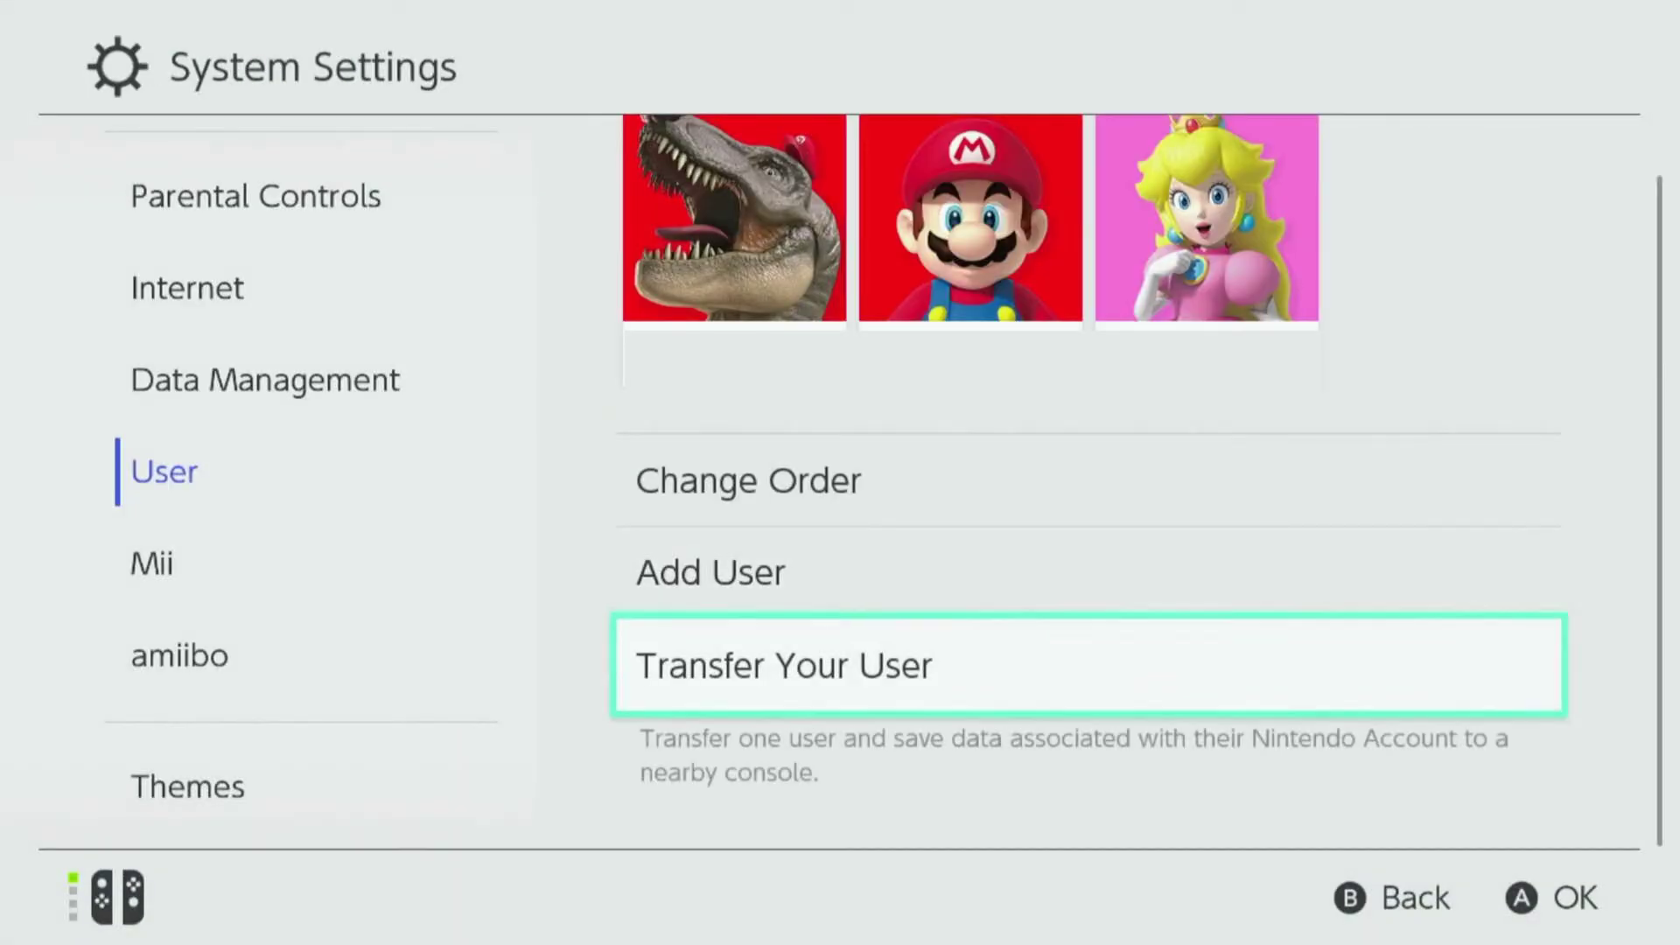
Step: Check the Peach user among the user icons, then return to the HOME menu
{"action": "key", "text": "Up"}
{"action": "key", "text": "Up"}
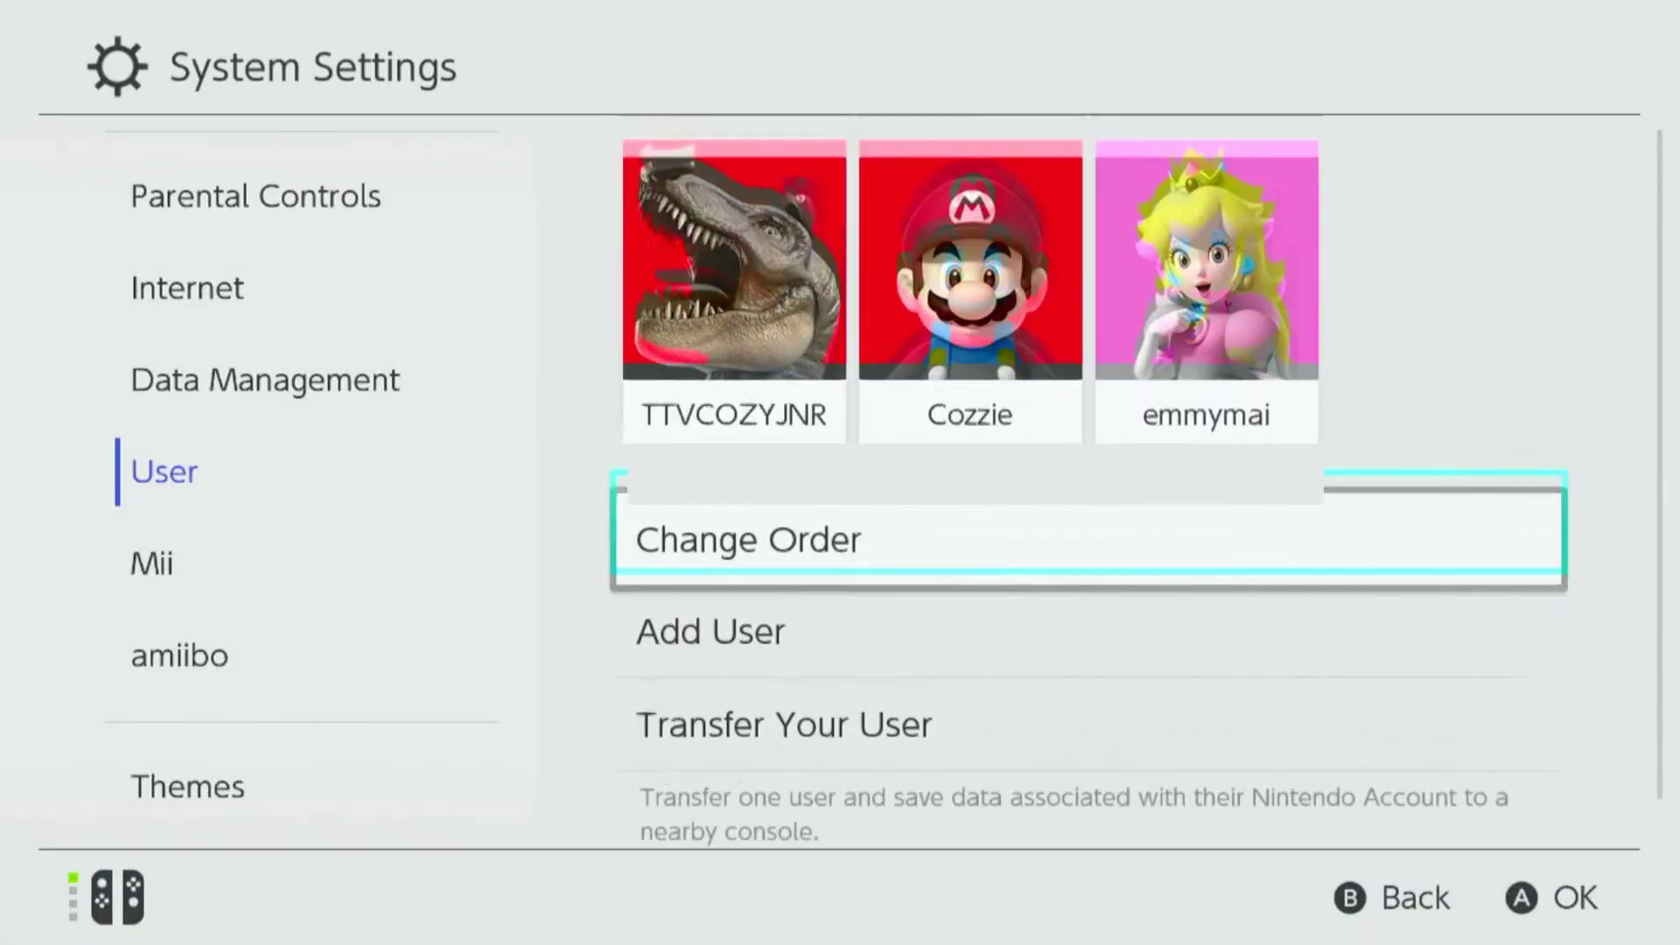
{"action": "key", "text": "Up"}
{"action": "key", "text": "Right"}
{"action": "key", "text": "Right"}
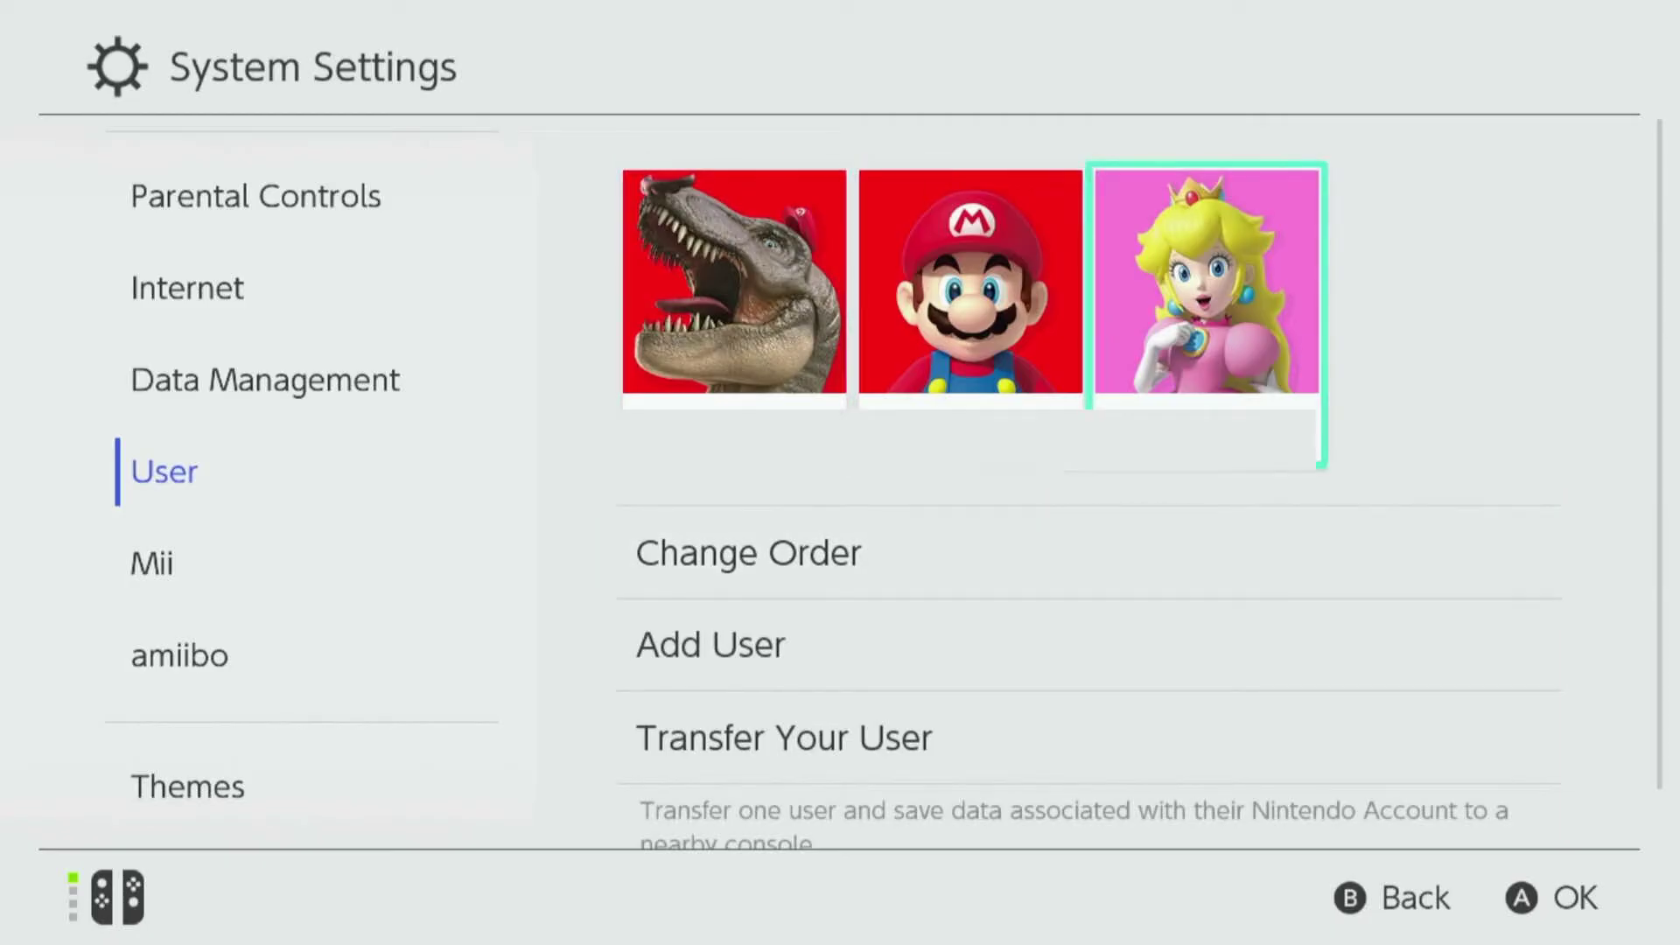
{"action": "key", "text": "Escape"}
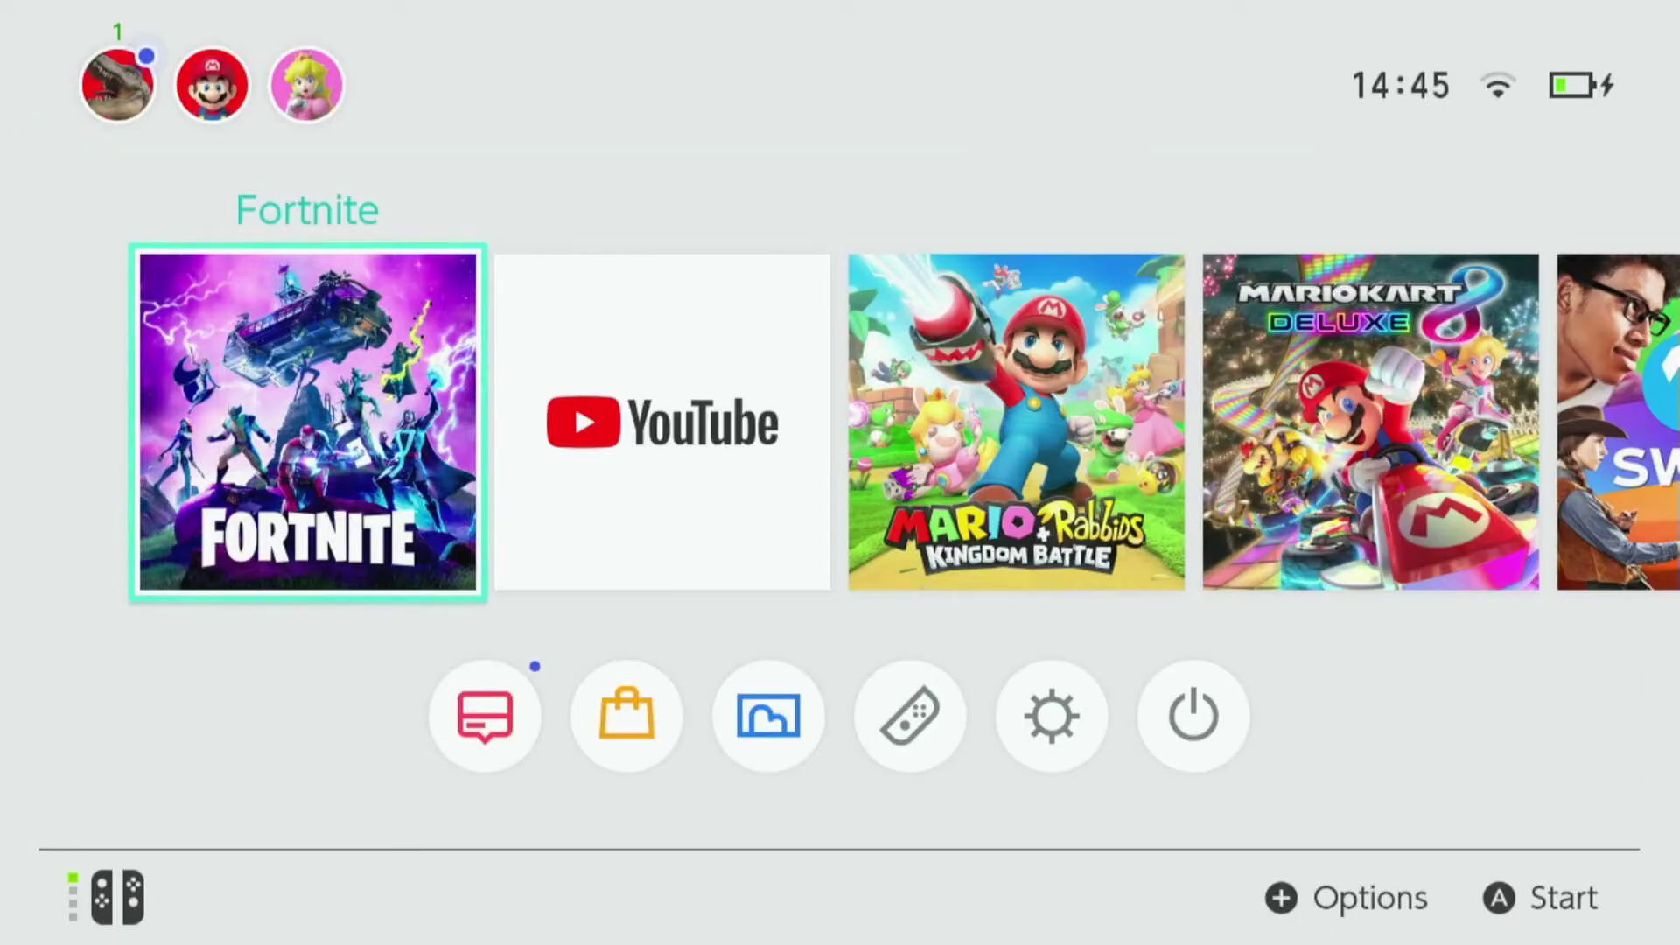
Step: Go to Parental Controls in System Settings and open Parental Controls Settings
{"action": "key", "text": "Down"}
{"action": "key", "text": "Right"}
{"action": "key", "text": "Right"}
{"action": "key", "text": "Right"}
{"action": "key", "text": "Right"}
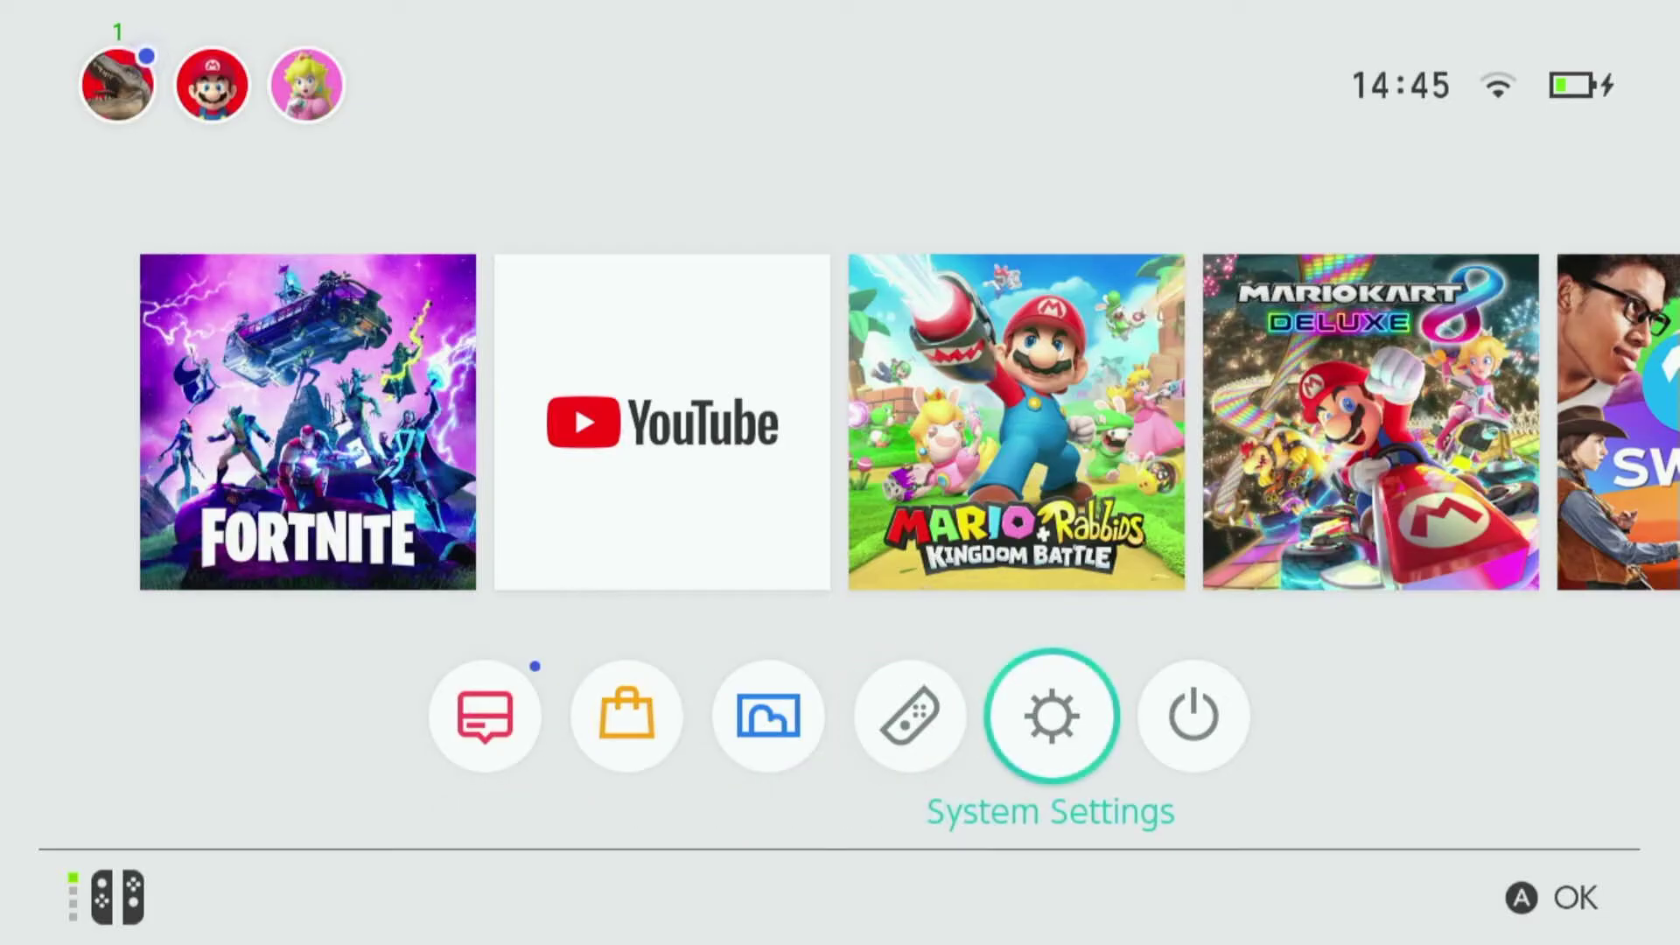
{"action": "key", "text": "Return"}
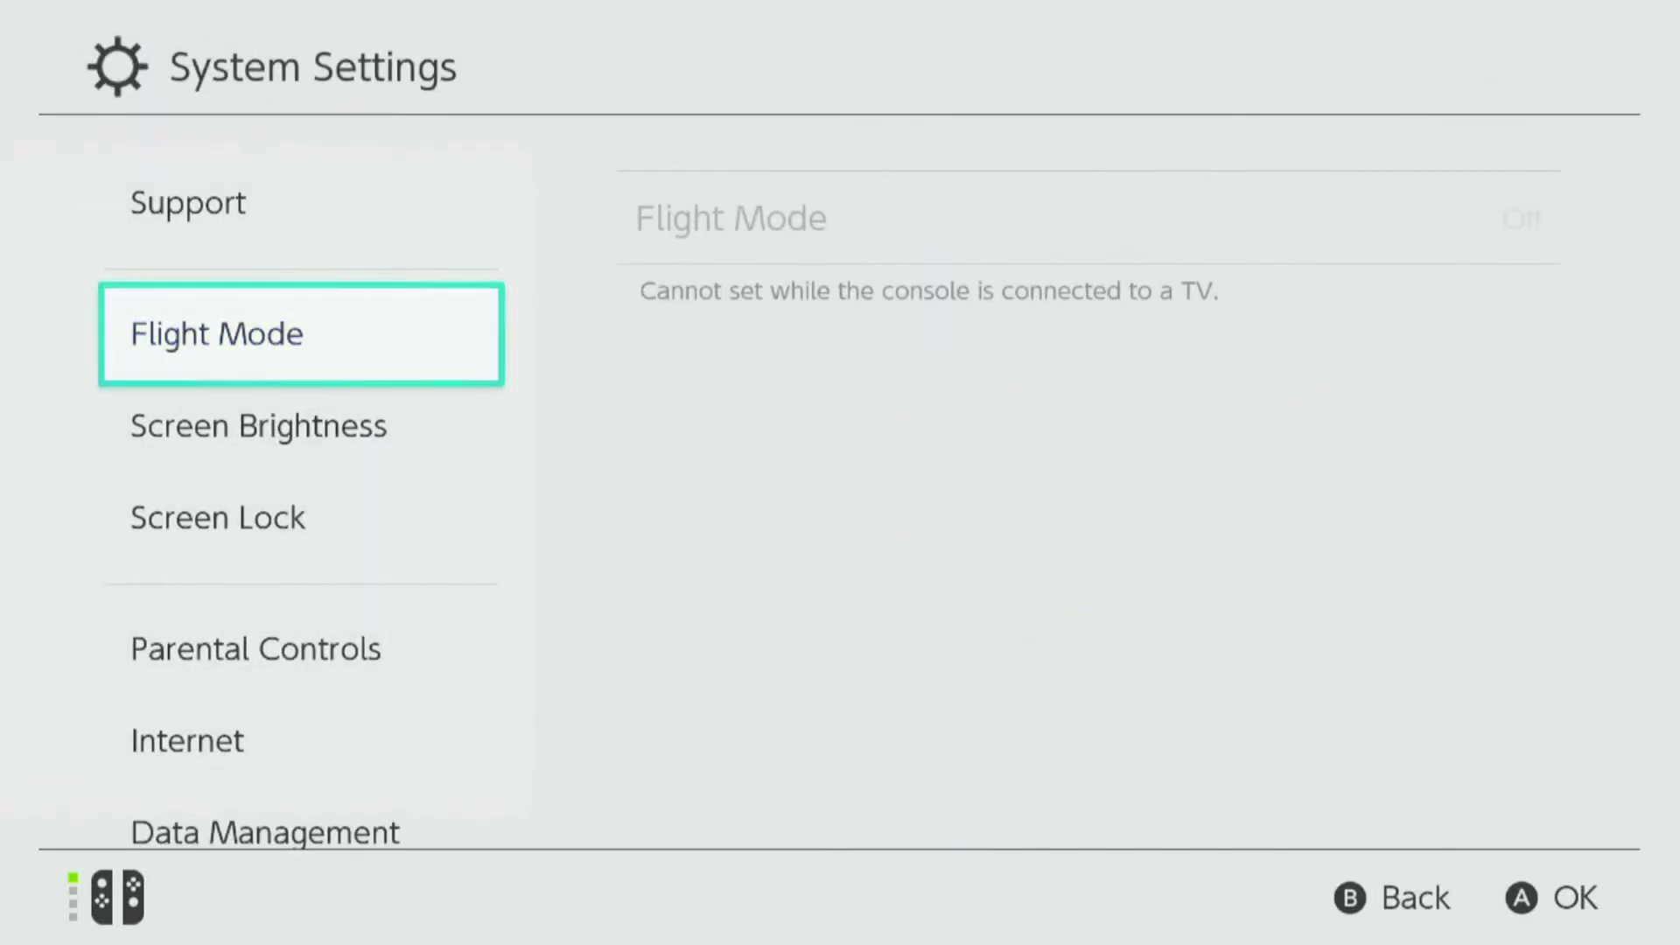
{"action": "key", "text": "Down"}
{"action": "key", "text": "Down"}
{"action": "key", "text": "Down"}
{"action": "key", "text": "Right"}
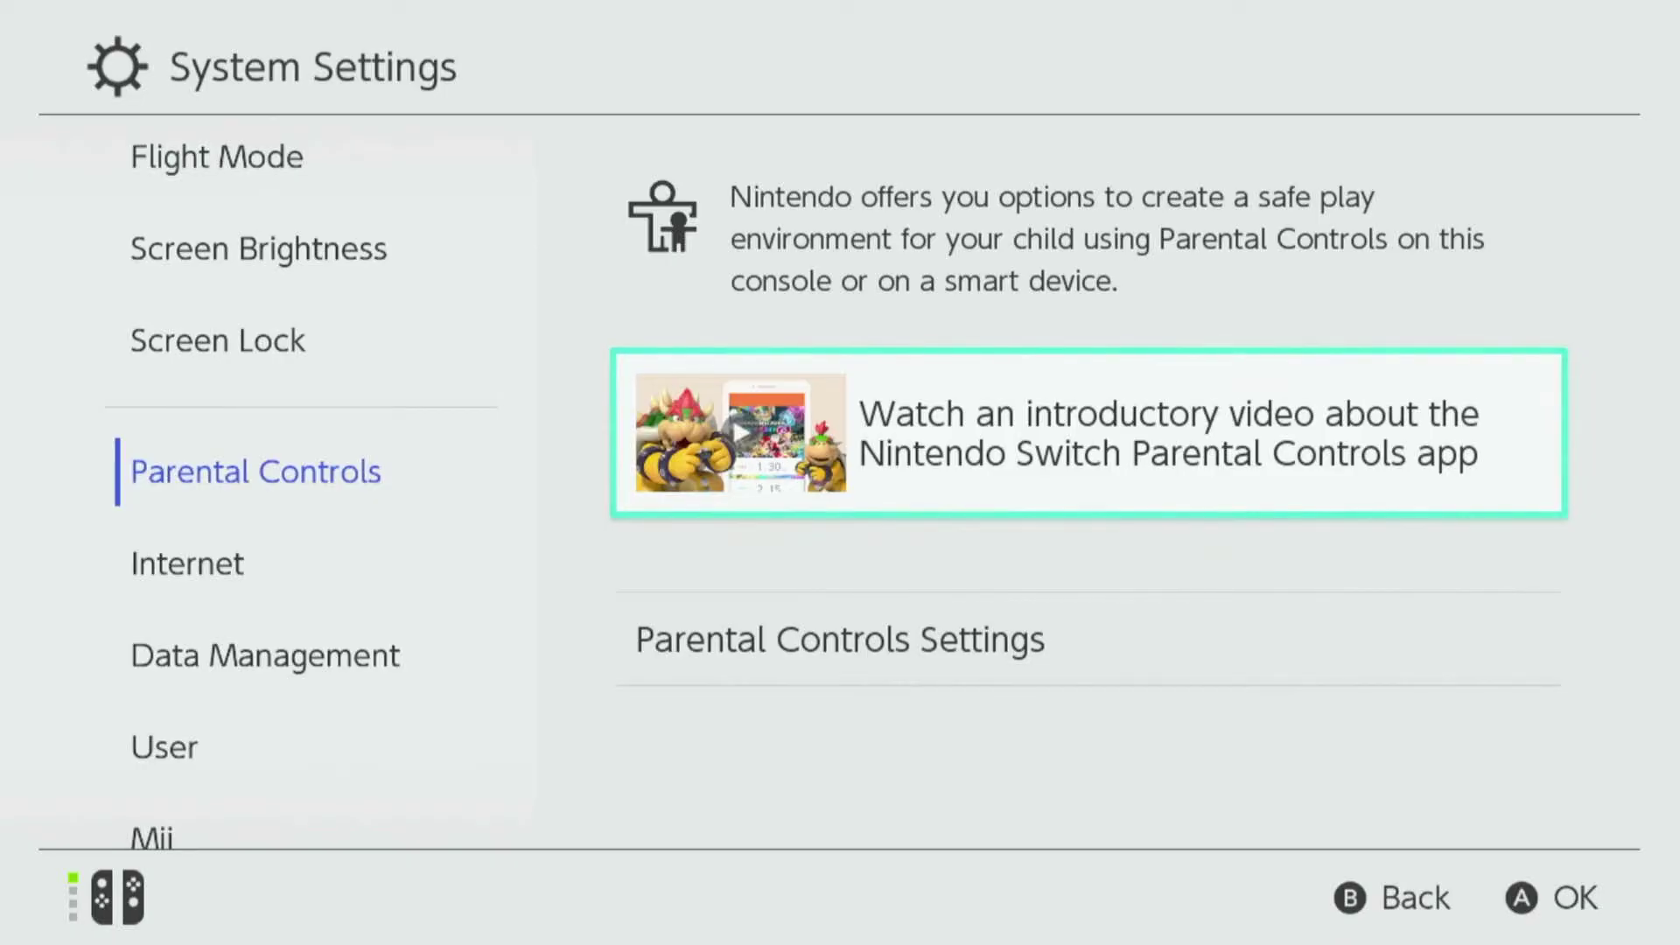
{"action": "key", "text": "Down"}
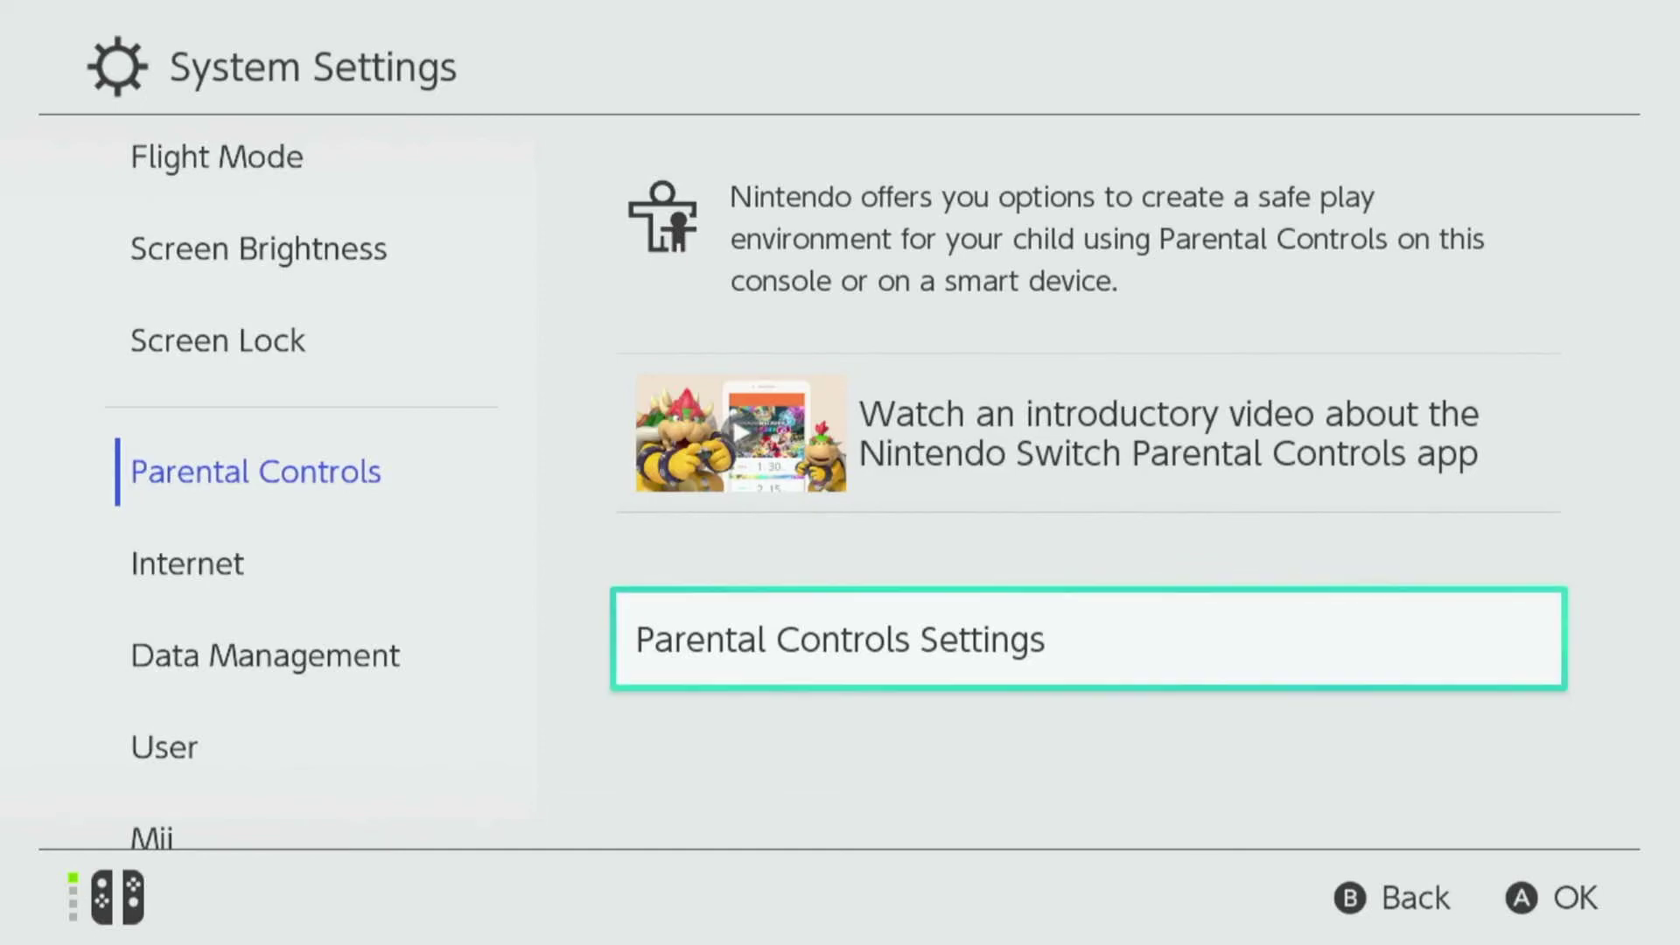
{"action": "key", "text": "Return"}
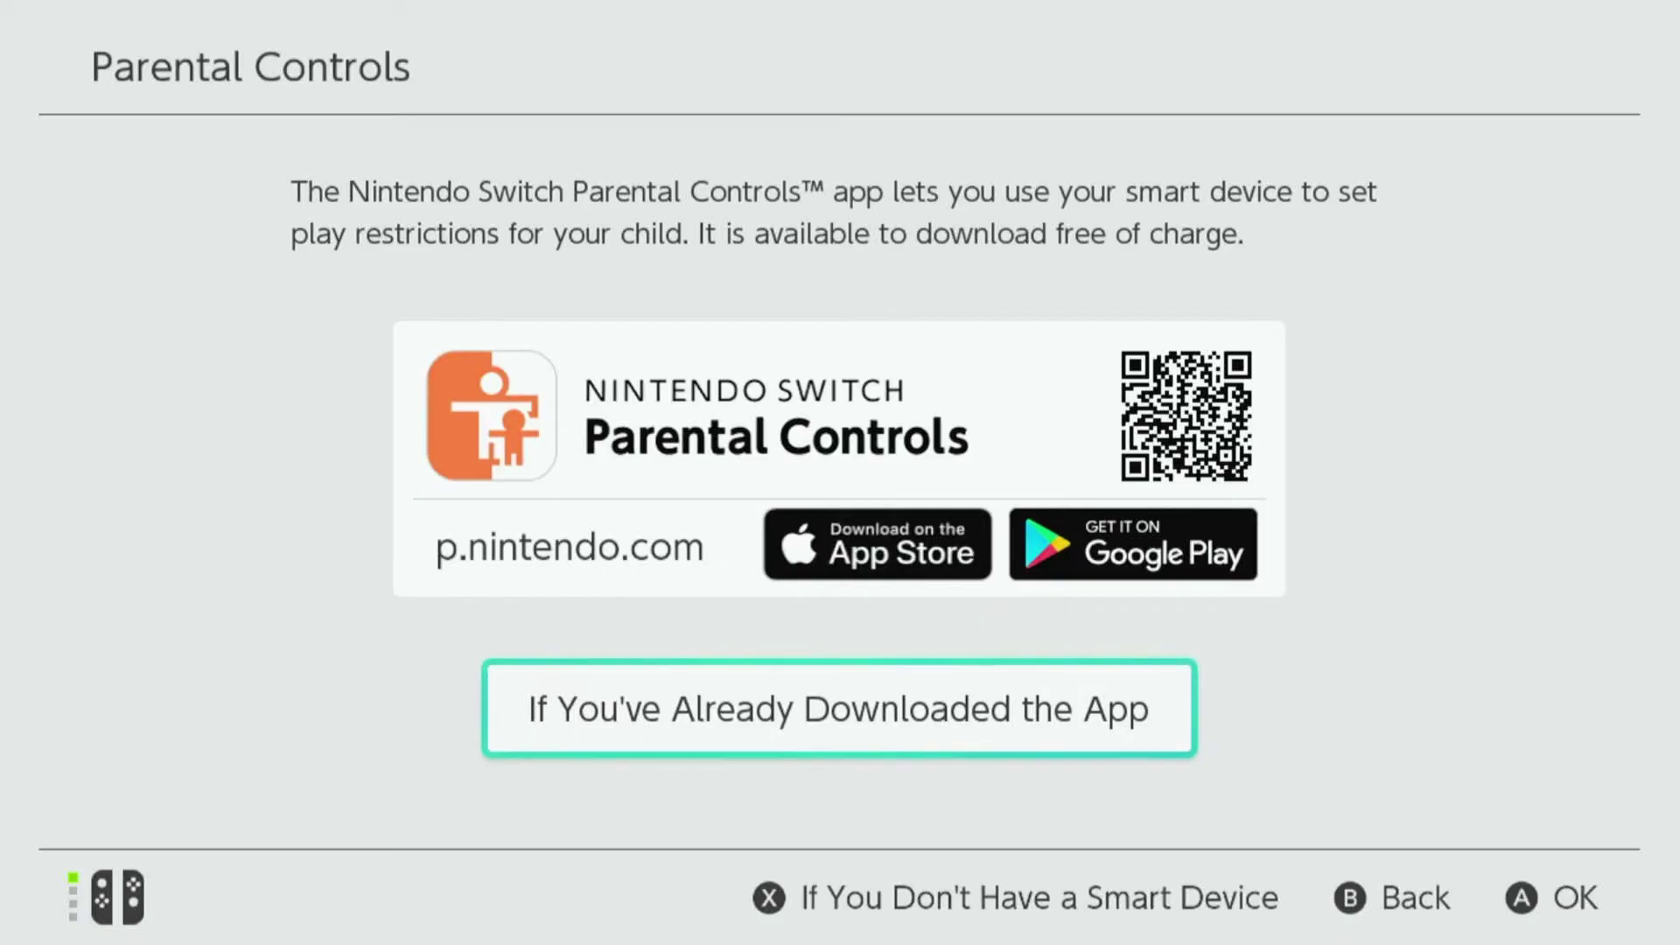
Step: Enter the Parental Controls app's 6-digit registration code on the keypad
{"action": "key", "text": "Return"}
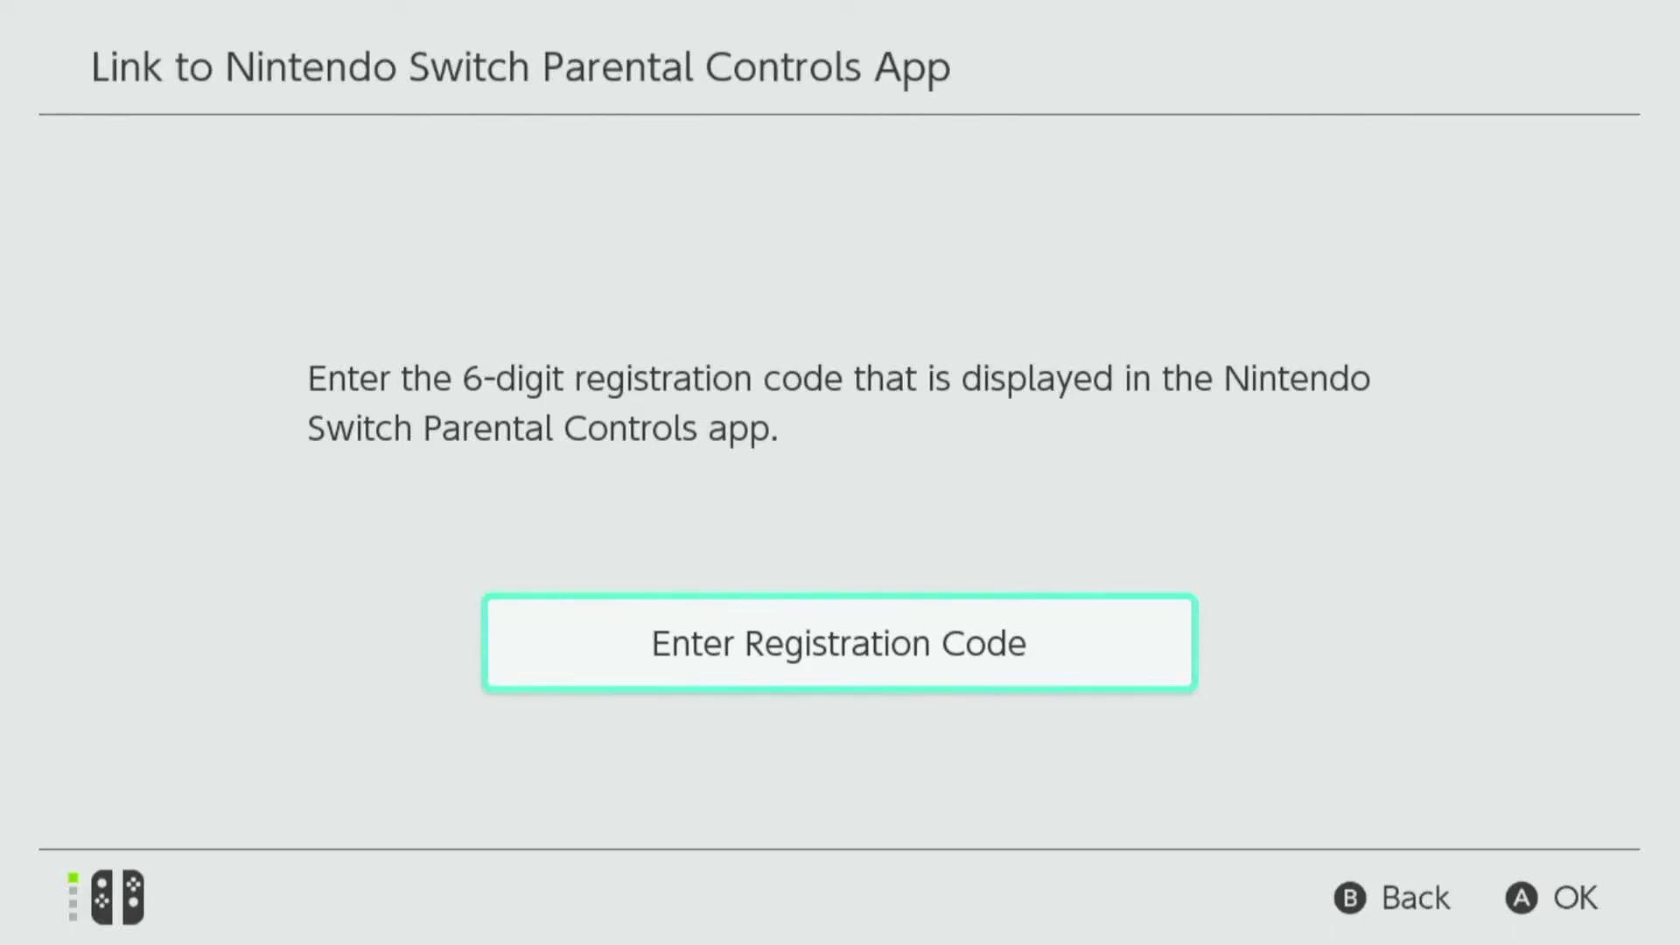
{"action": "key", "text": "Return"}
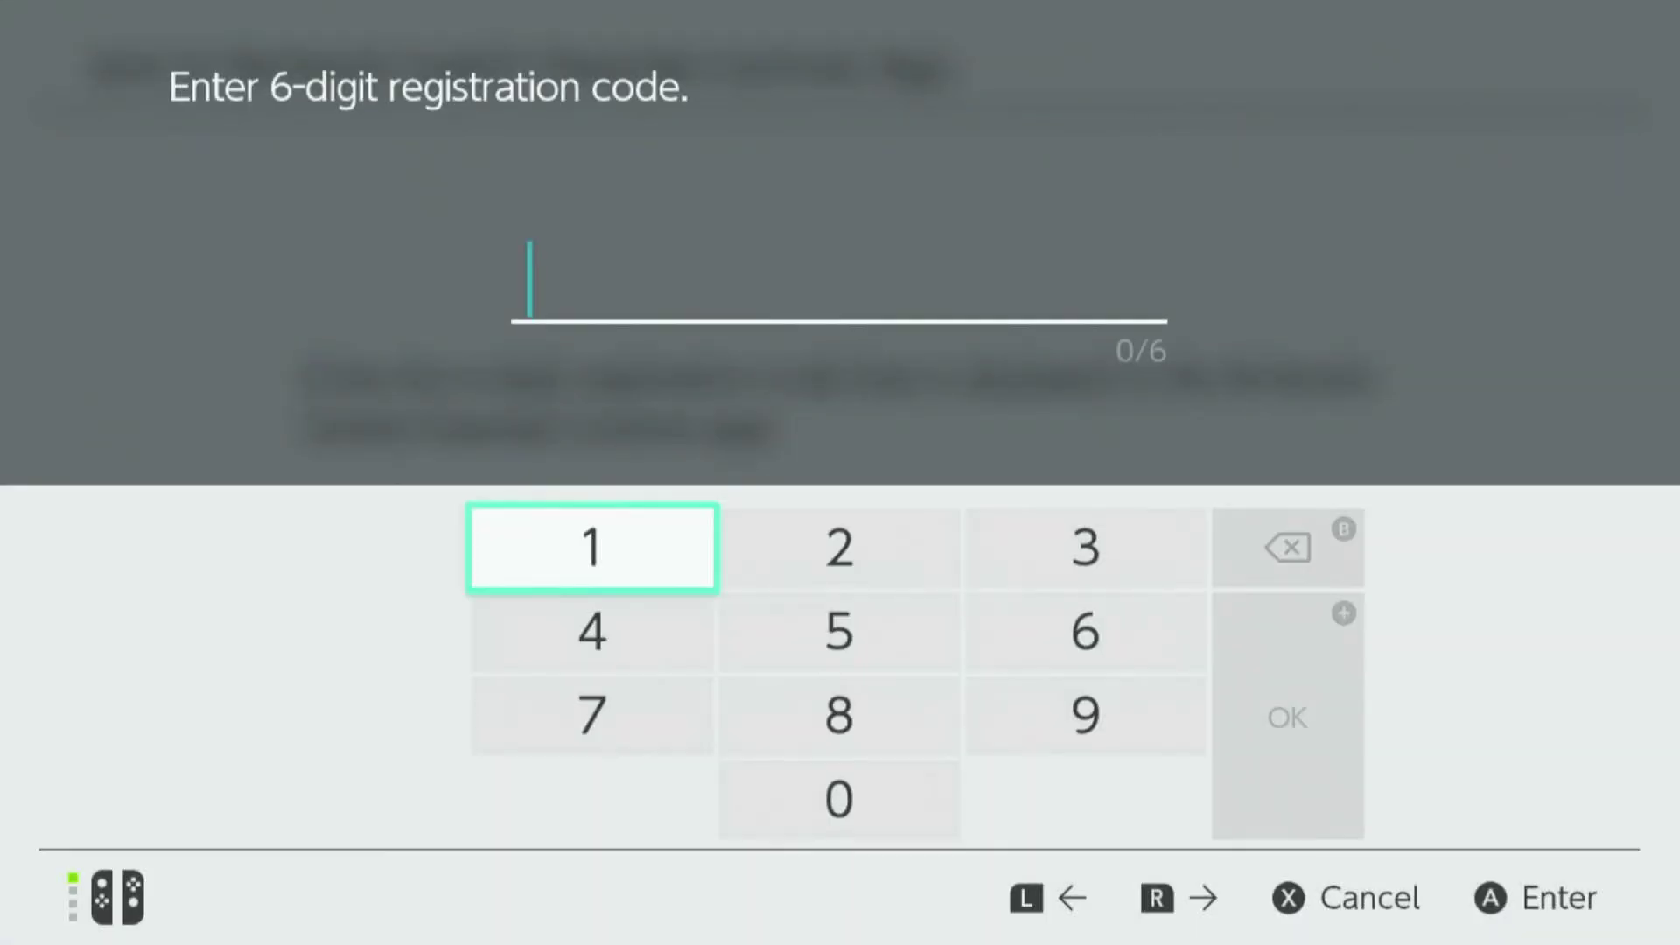
{"action": "key", "text": "Right"}
{"action": "key", "text": "Right"}
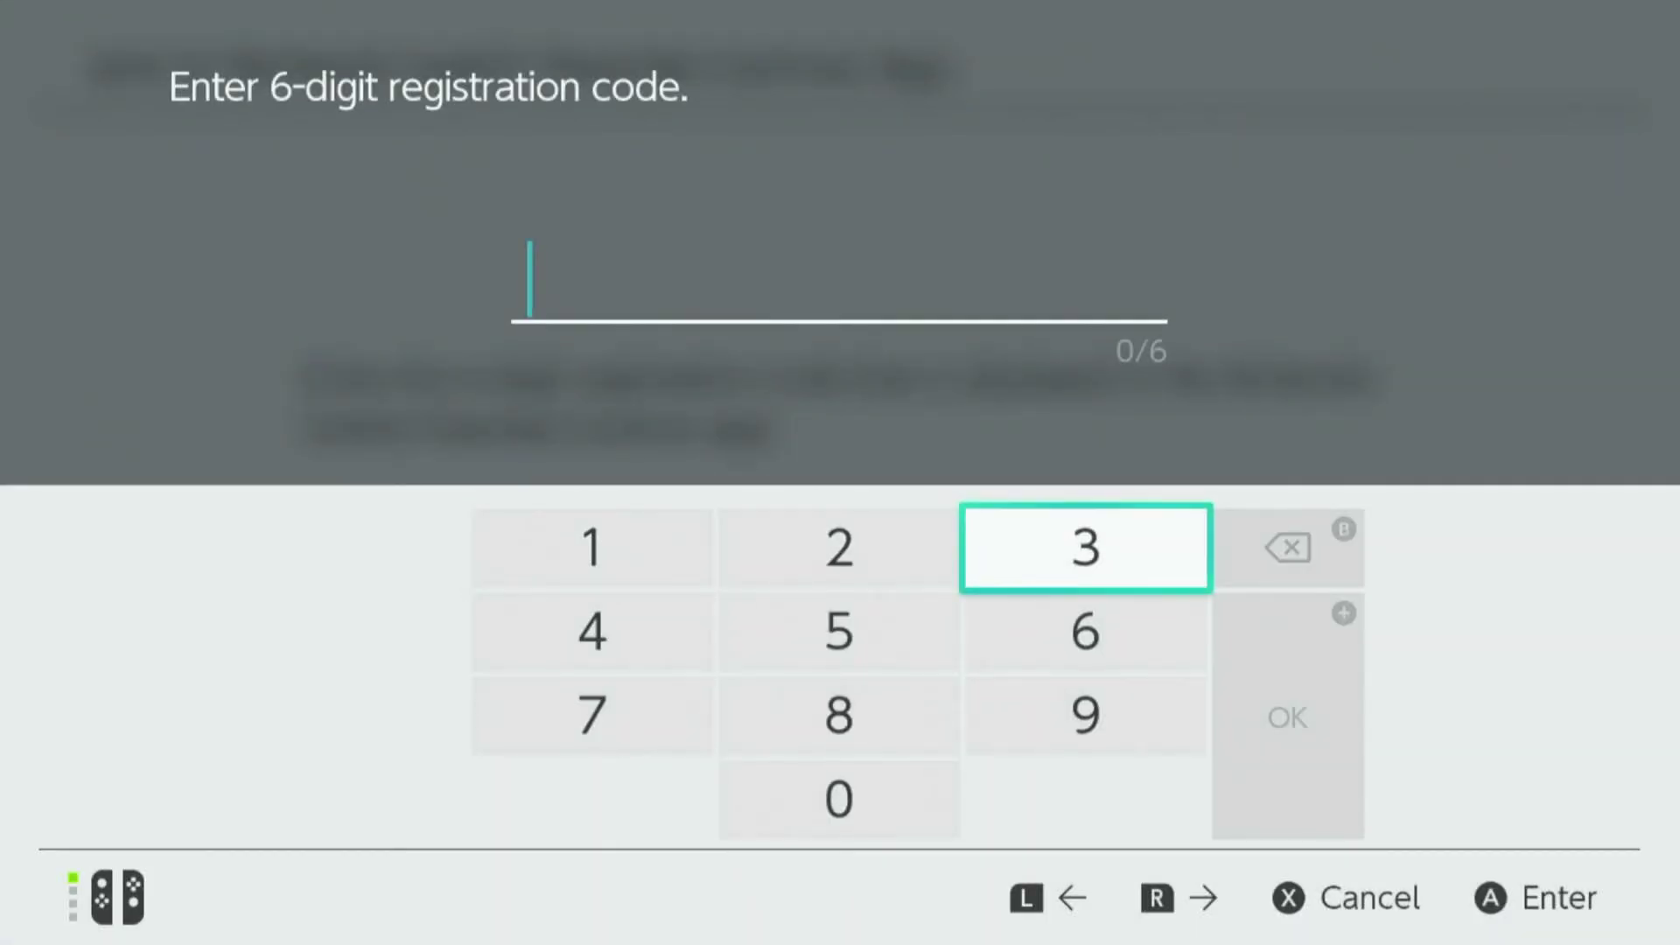
{"action": "key", "text": "Return"}
{"action": "key", "text": "Left"}
{"action": "key", "text": "Left"}
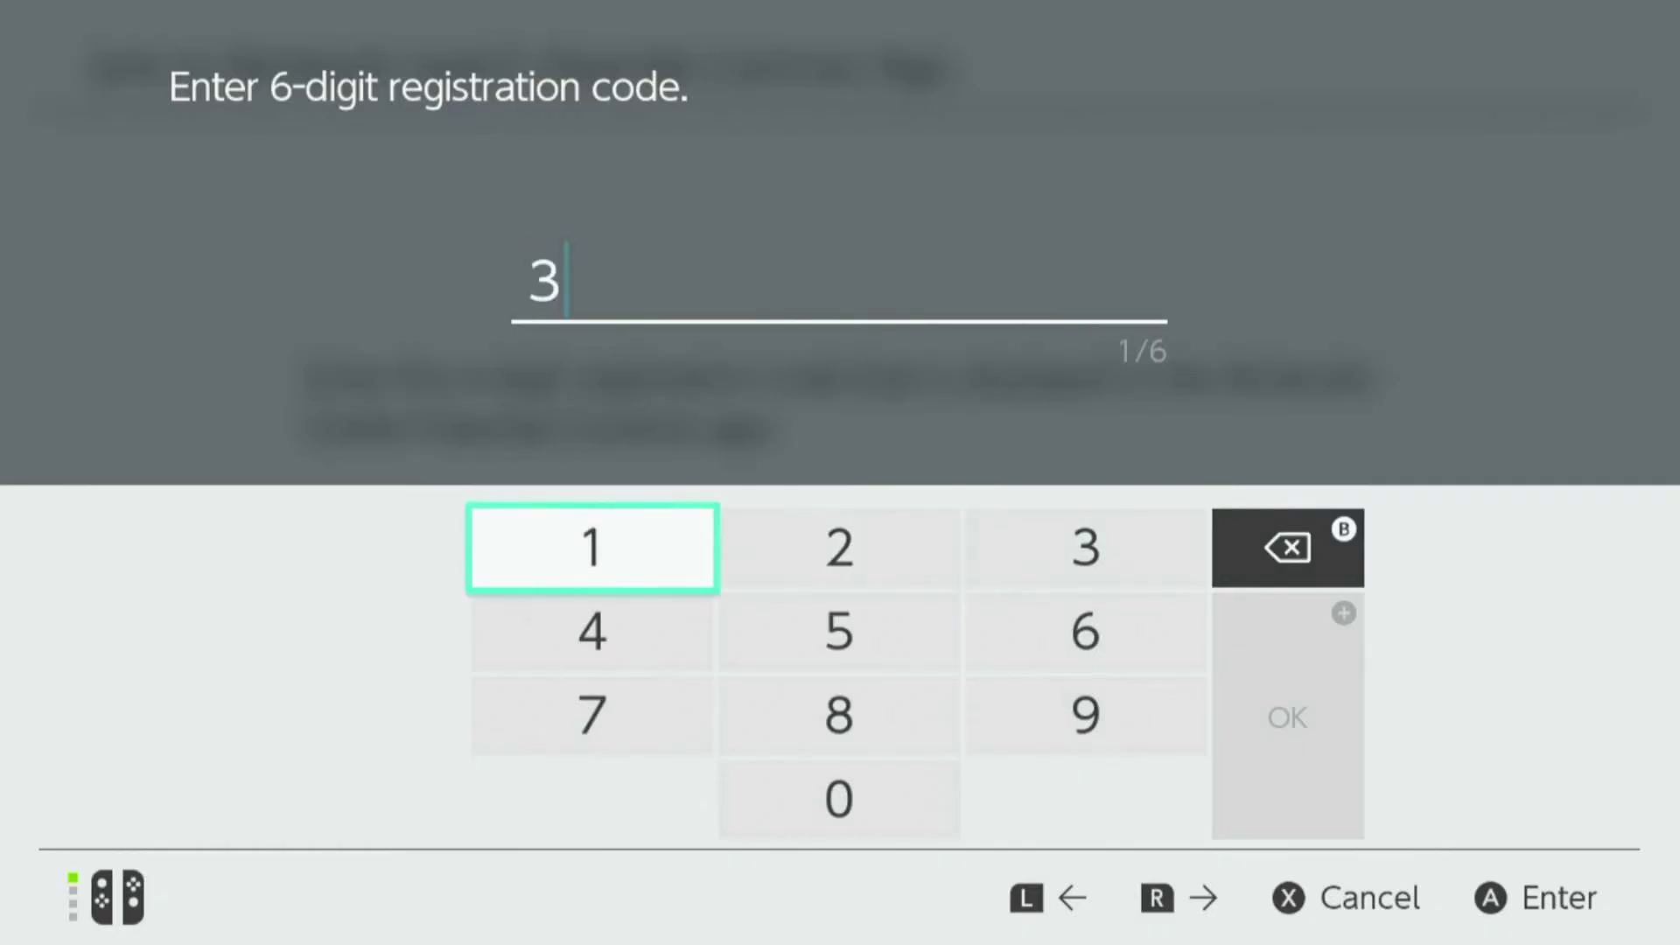
{"action": "type", "text": "1"}
{"action": "key", "text": "Right"}
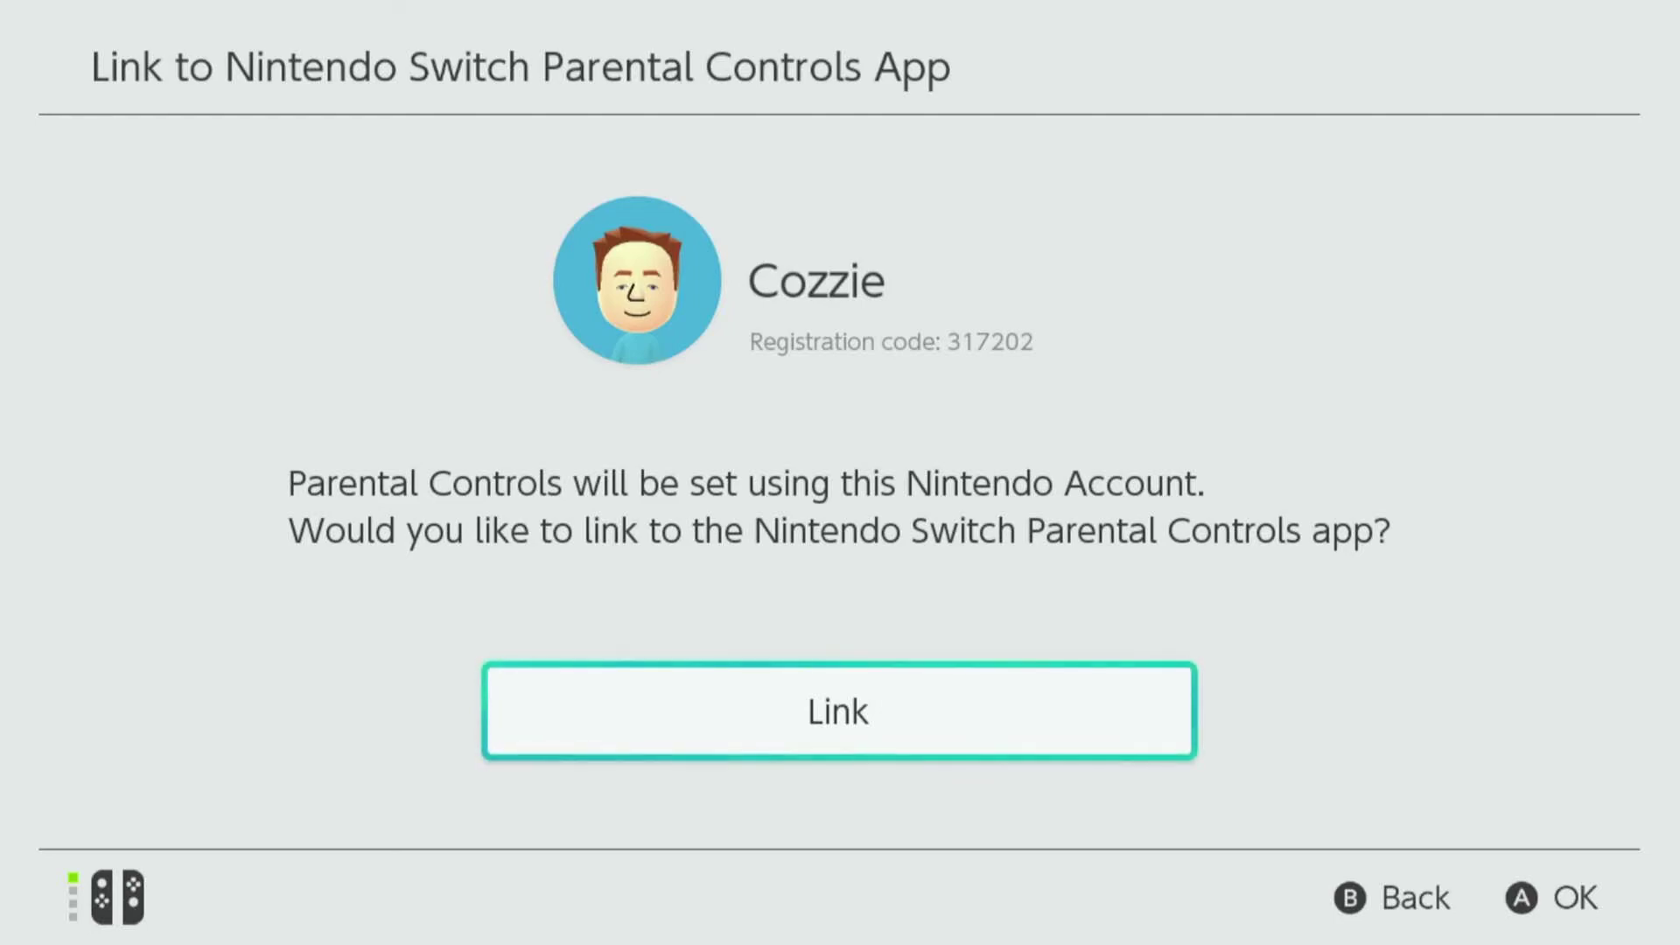
Step: Link the Switch to the Parental Controls app and choose a 2hr daily play limit
{"action": "key", "text": "Return"}
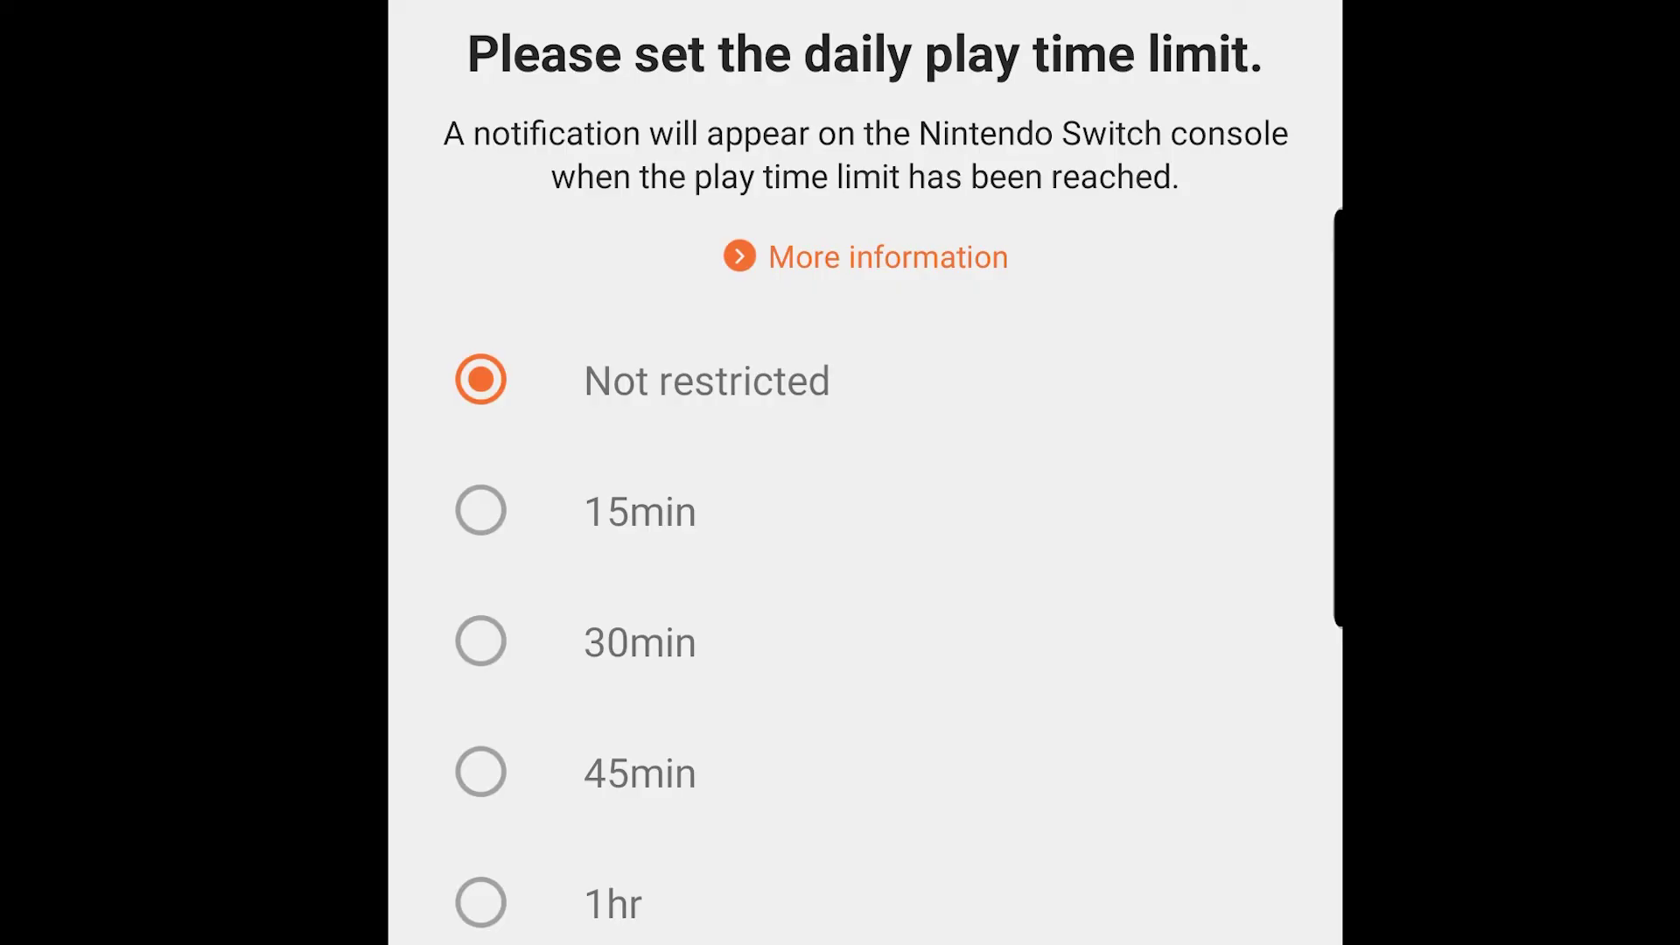
{"action": "scroll", "coordinate": [609, 621], "scroll_direction": "down", "scroll_amount": 10}
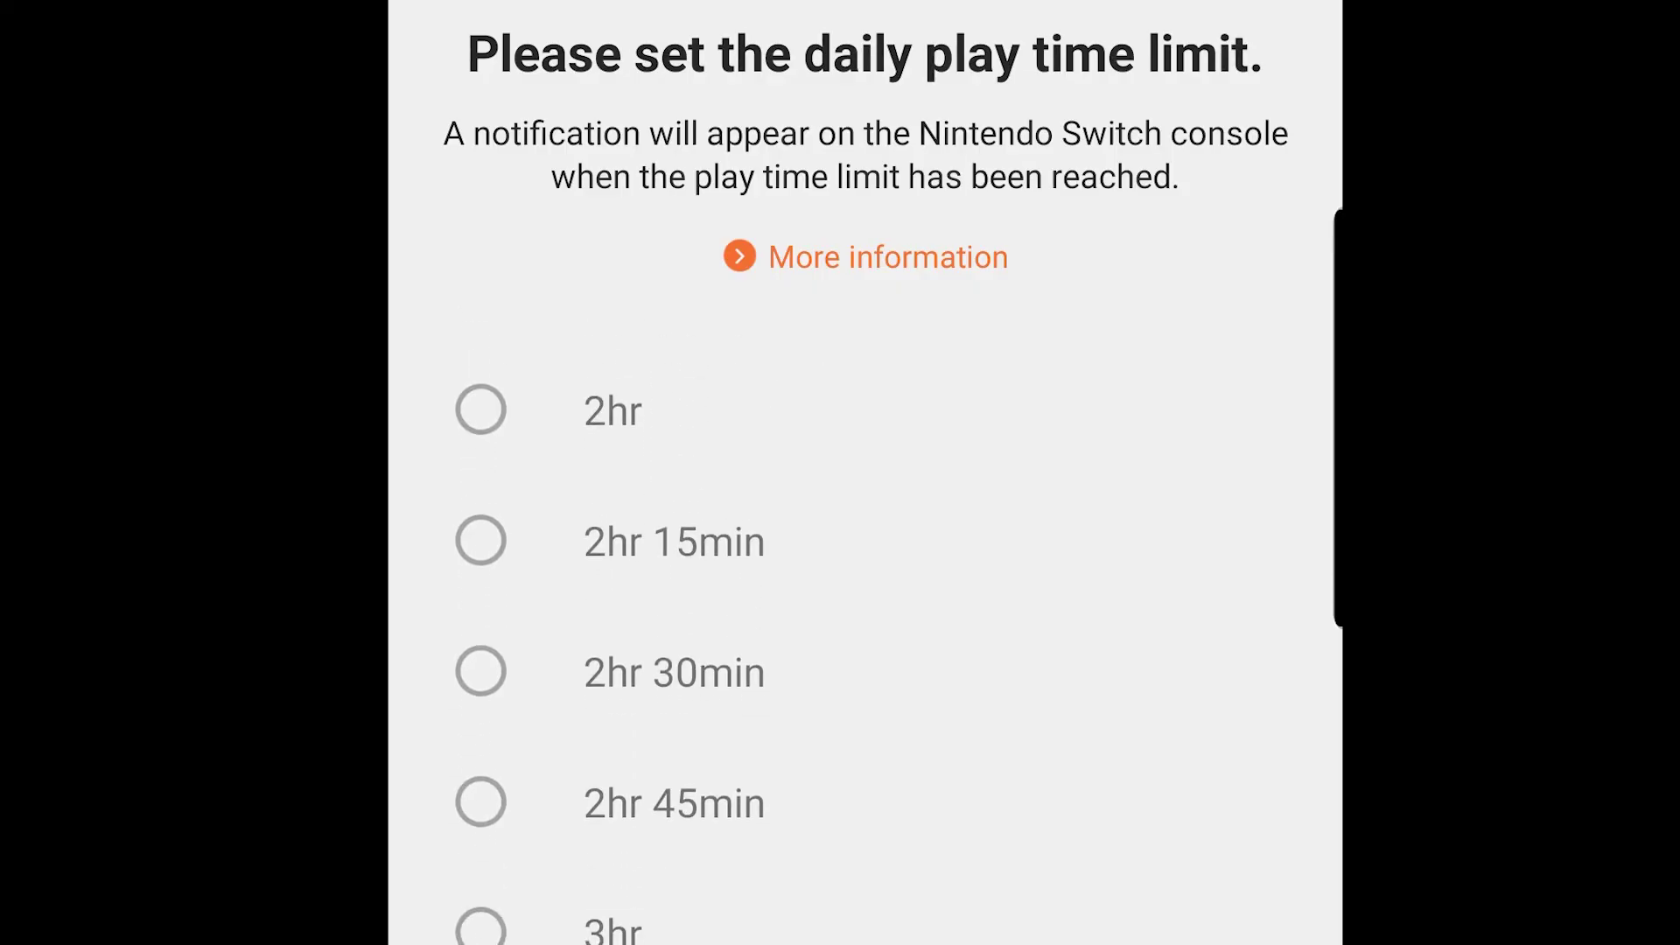
{"action": "scroll", "coordinate": [864, 613], "scroll_direction": "up", "scroll_amount": 3}
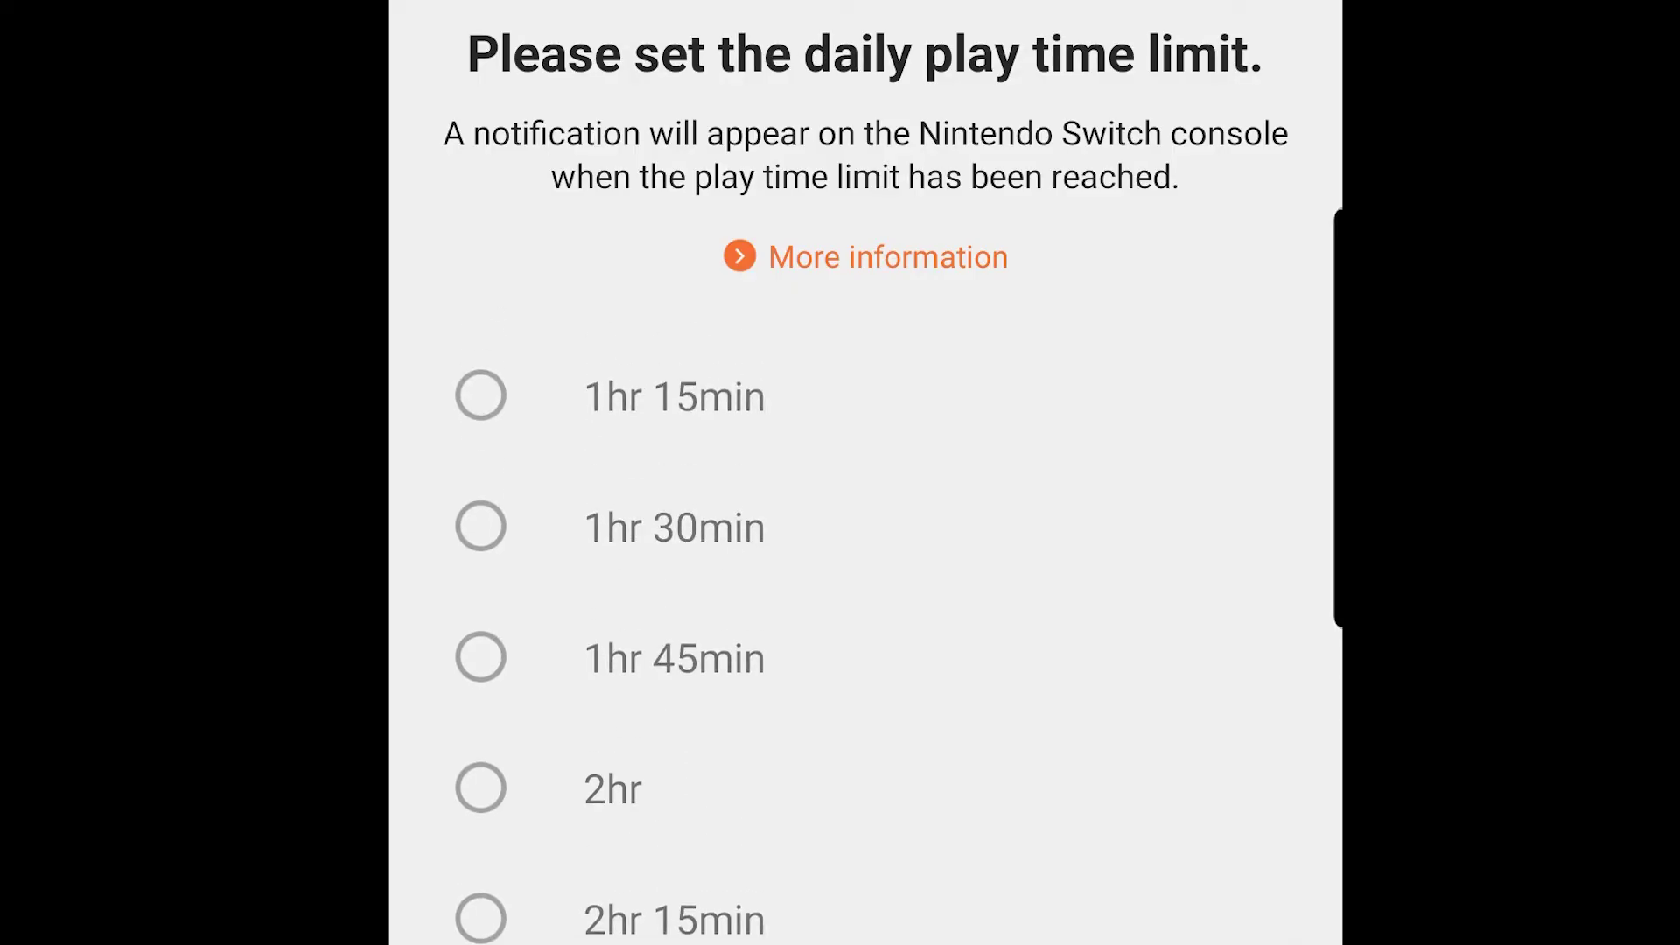
{"action": "left_click", "coordinate": [480, 786]}
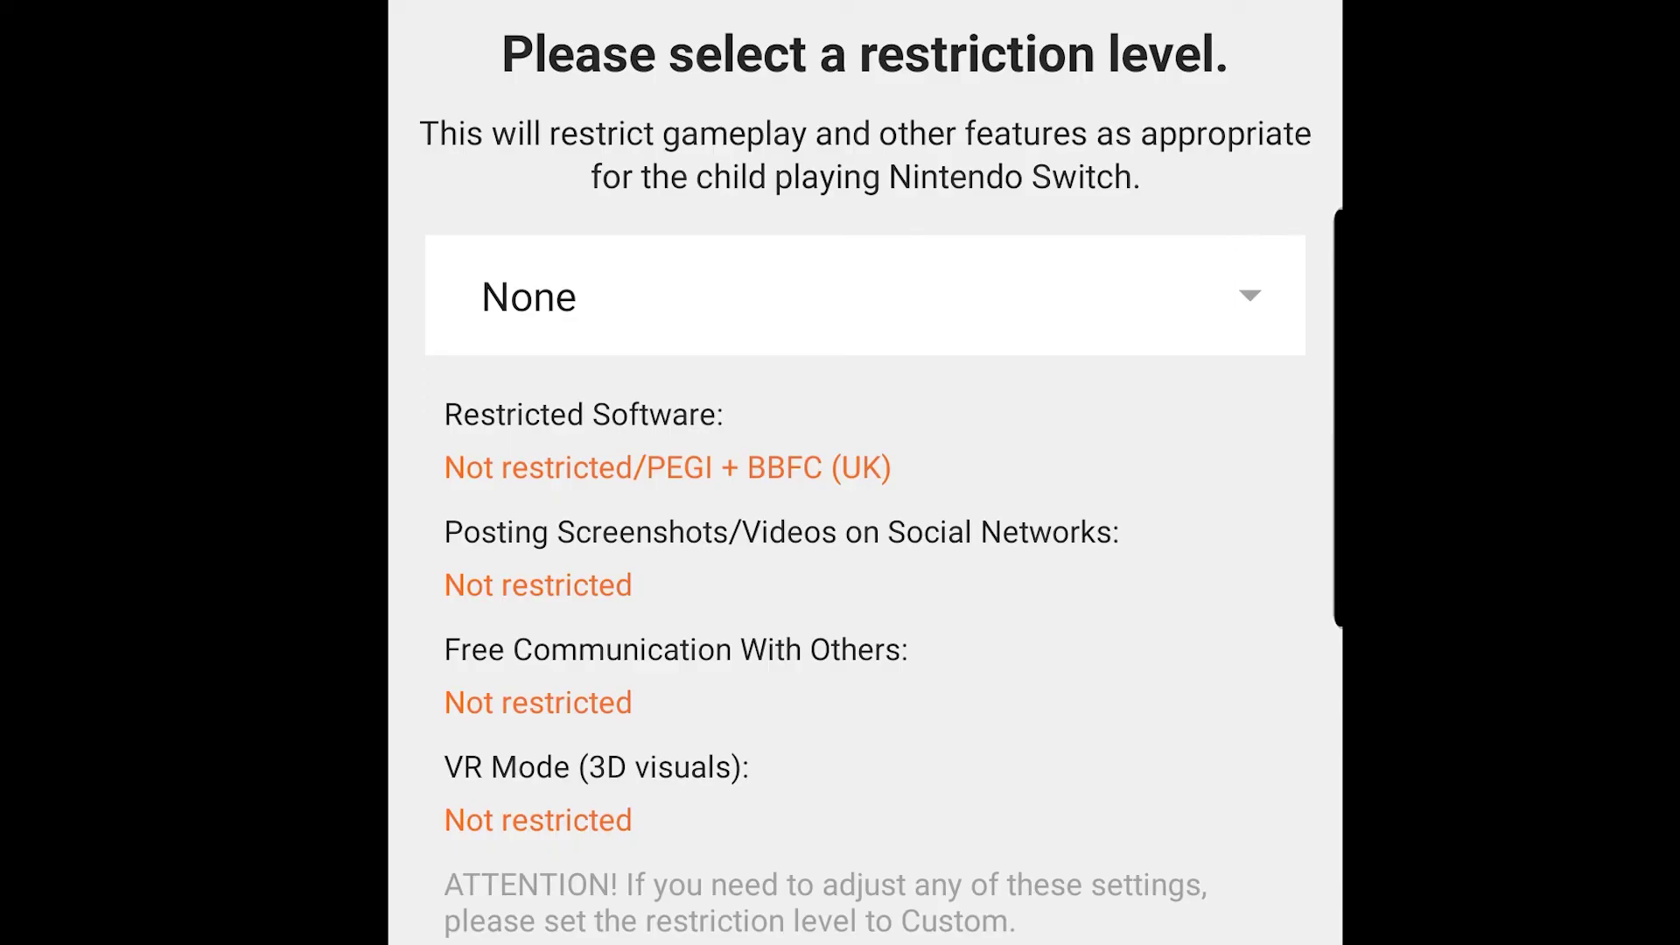
Step: Select the Young child restriction level and complete the setup
{"action": "left_click", "coordinate": [1249, 294]}
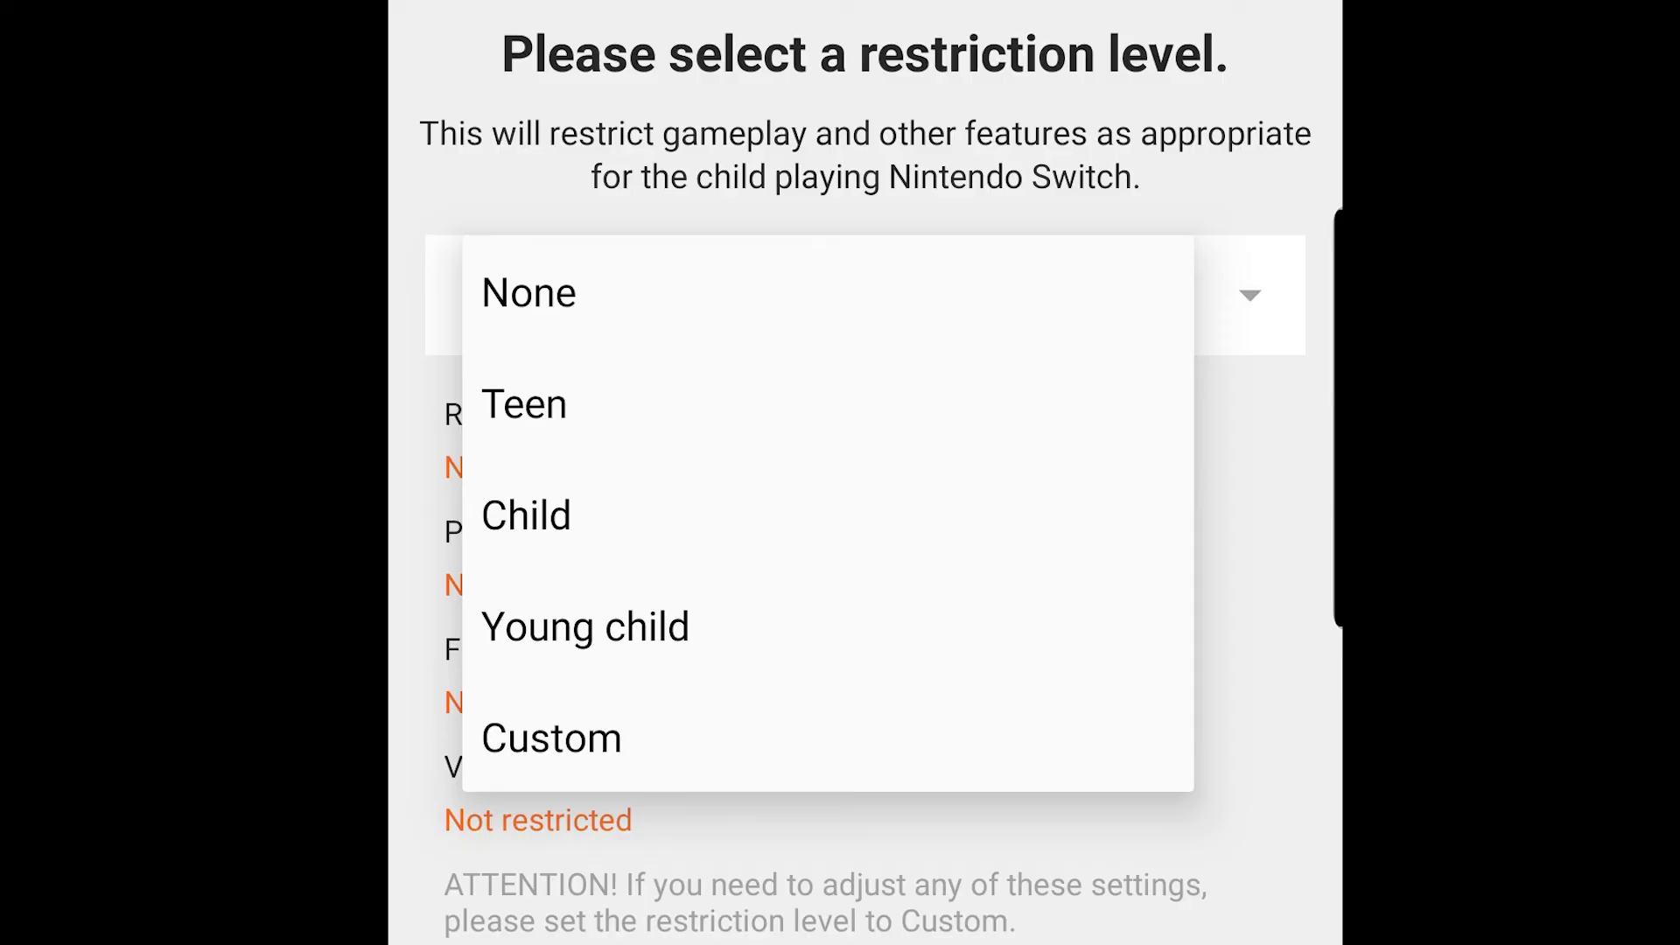
{"action": "left_click", "coordinate": [584, 627]}
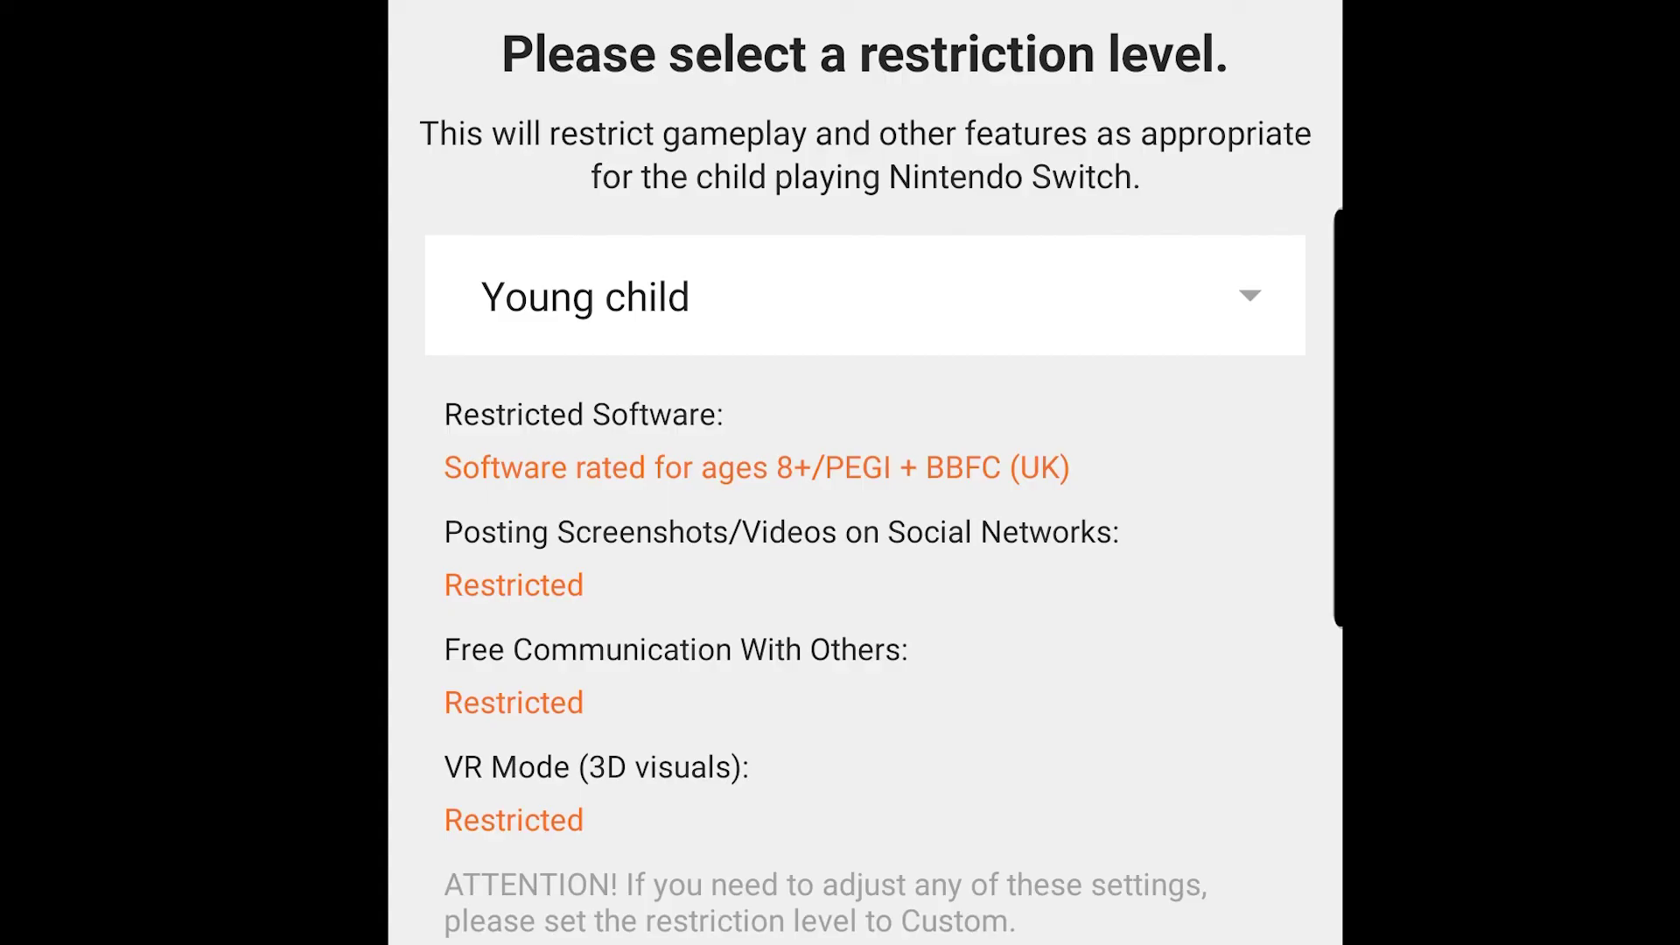
{"action": "scroll", "coordinate": [865, 525], "scroll_direction": "down", "scroll_amount": 5}
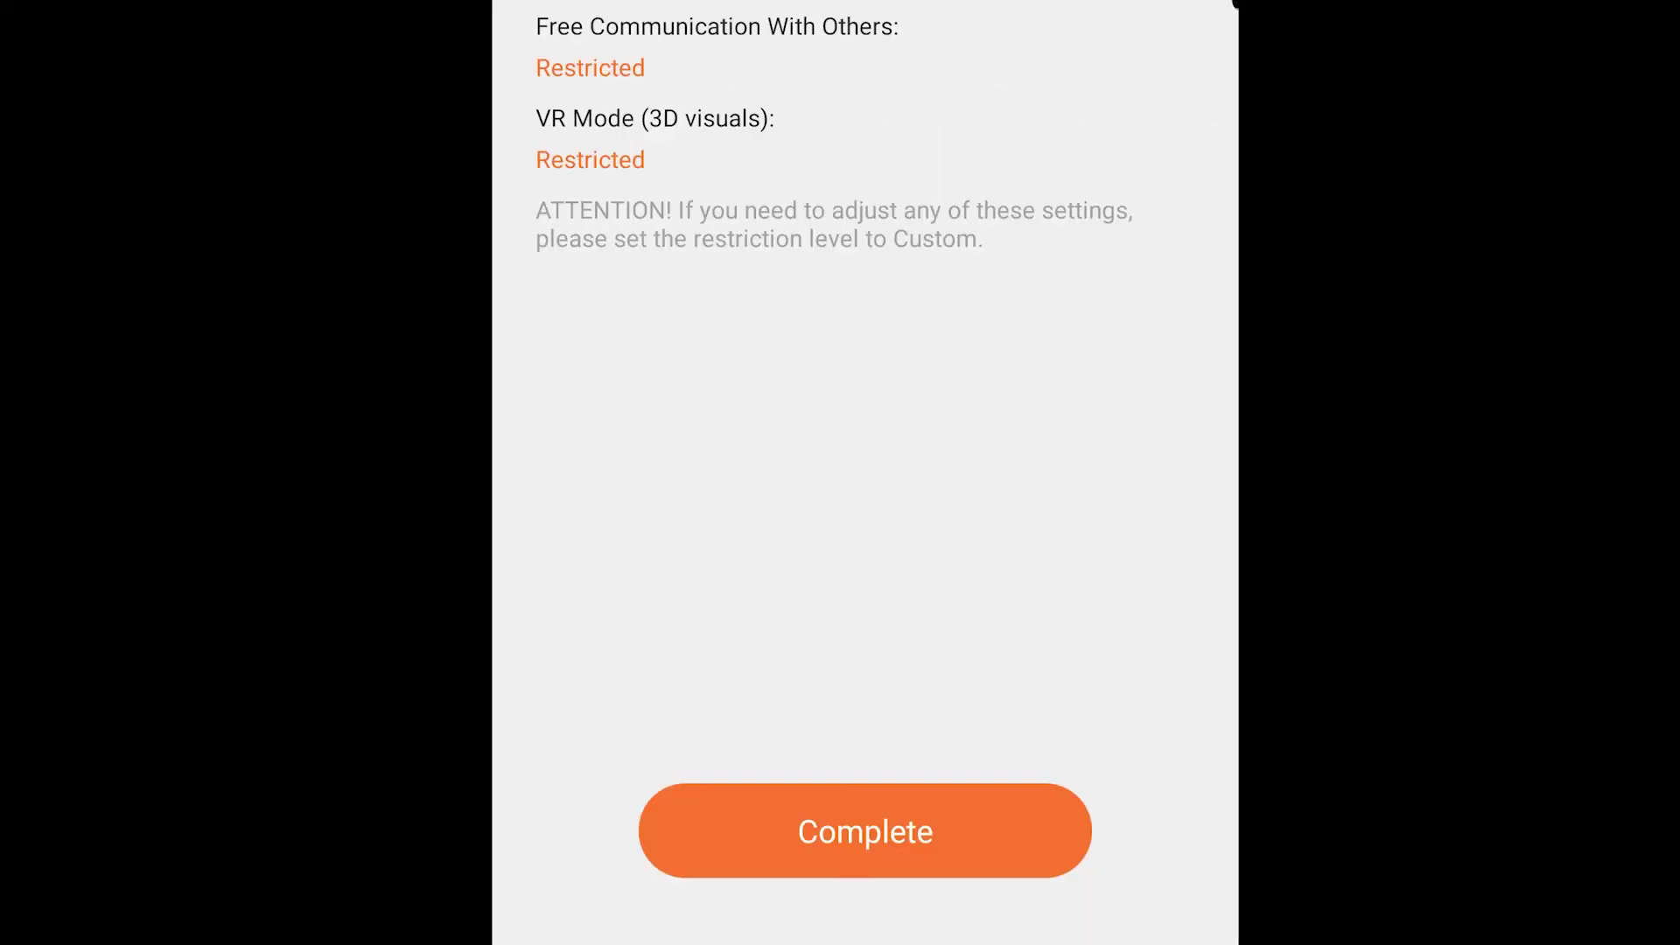
{"action": "left_click", "coordinate": [865, 830]}
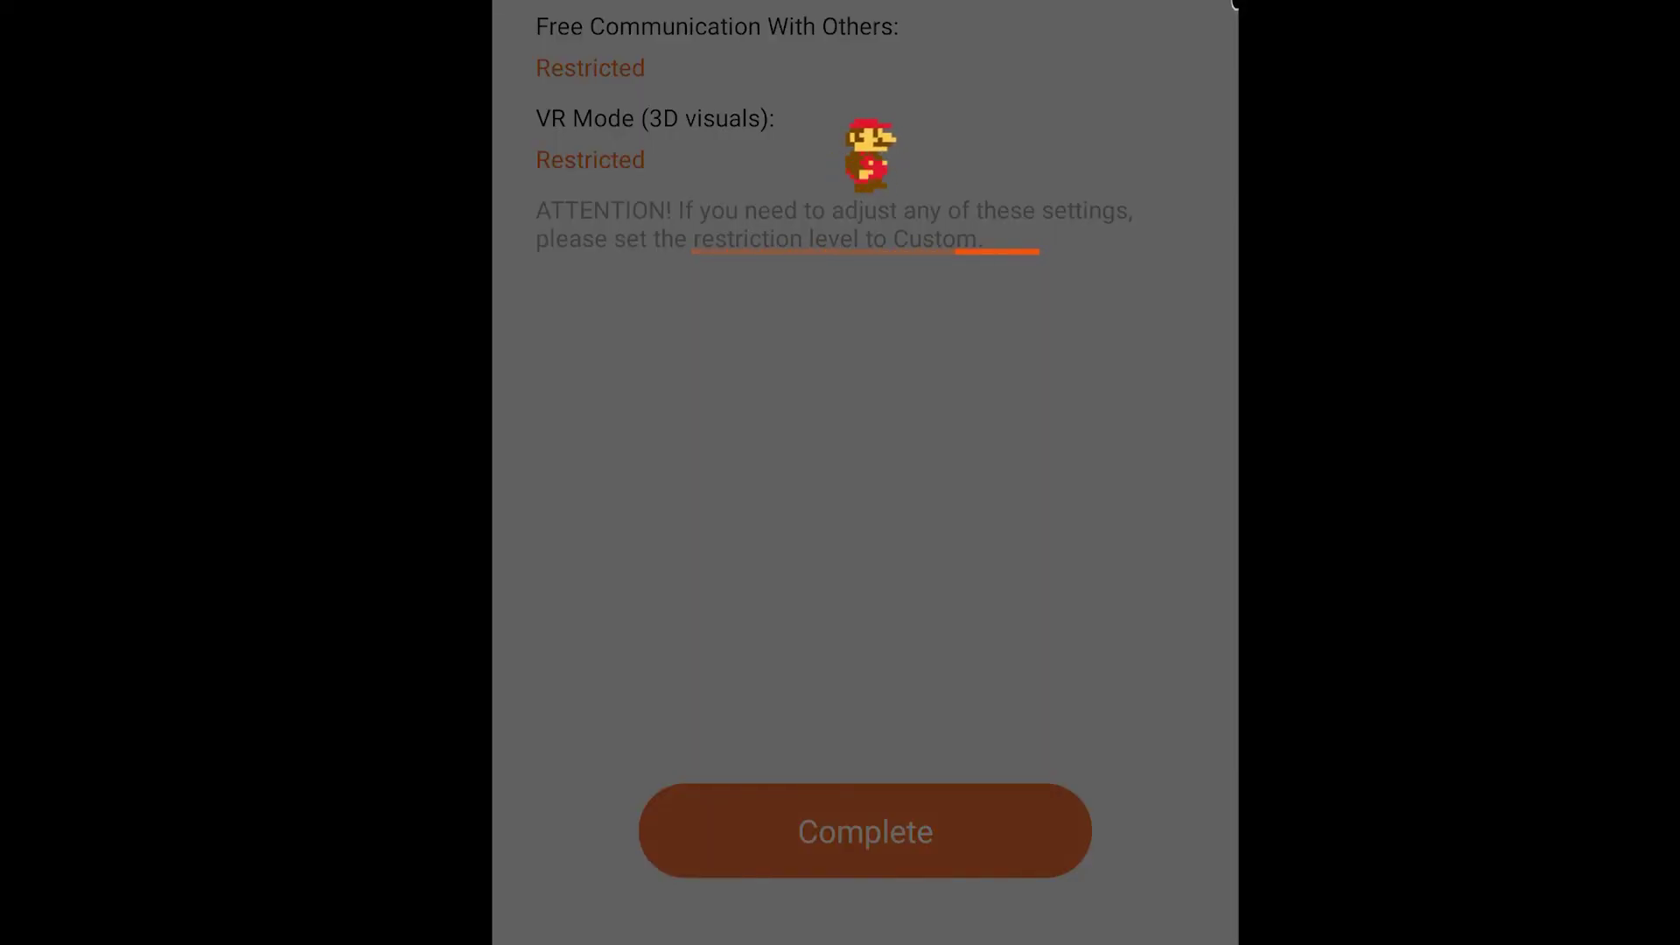